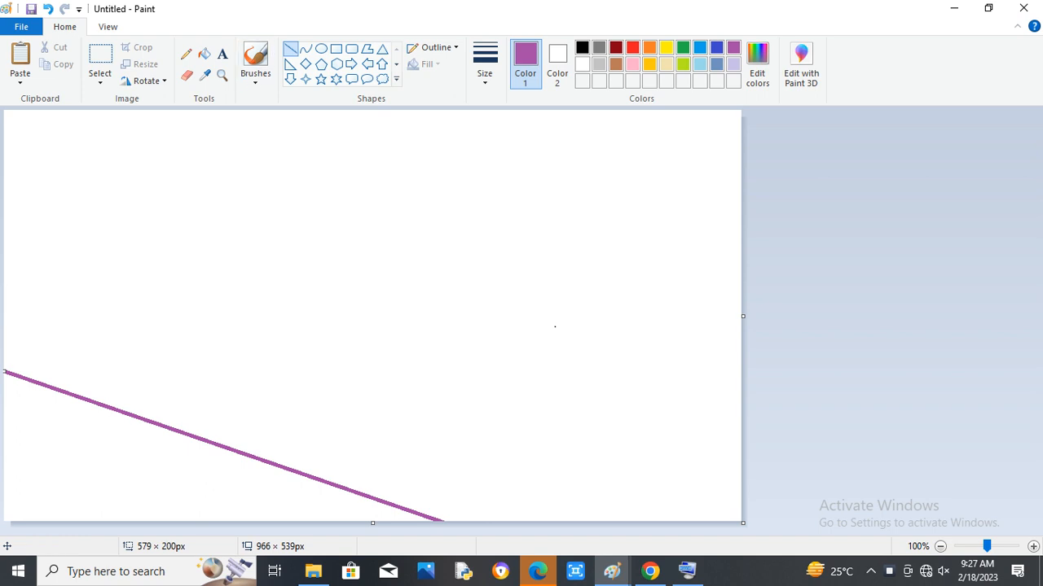
- Fill the triangular area below the diagonal line in the lower-left corner of the canvas with purple
{"action": "left_click", "coordinate": [204, 53]}
{"action": "left_click", "coordinate": [17, 411]}
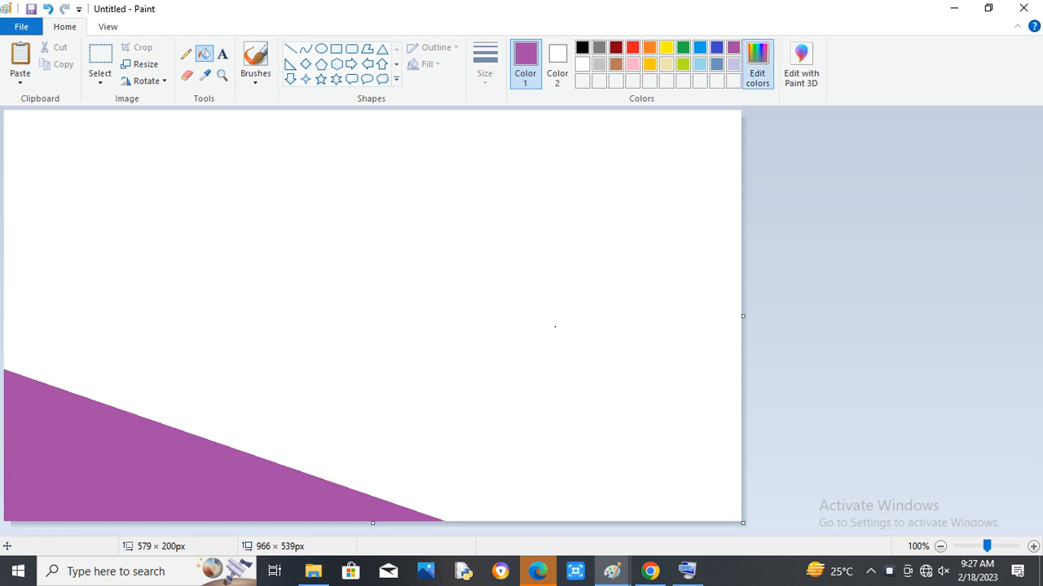
- Mix a darker purple (RGB 122, 54, 122), draw a diagonal line about 968 × 314 px above the triangle, and fill the band between with it
{"action": "left_click", "coordinate": [756, 64]}
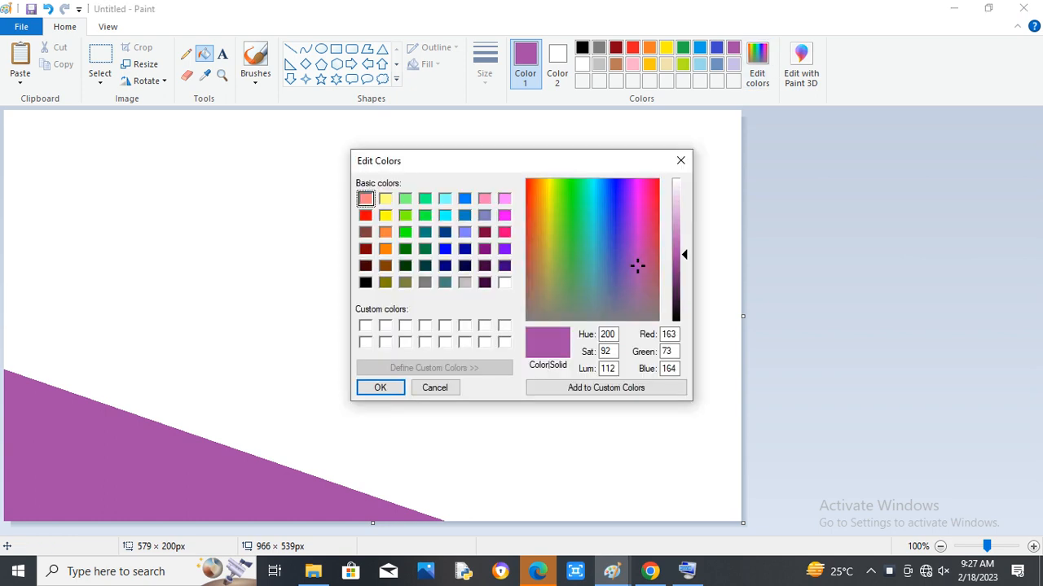
{"action": "left_click", "coordinate": [676, 273]}
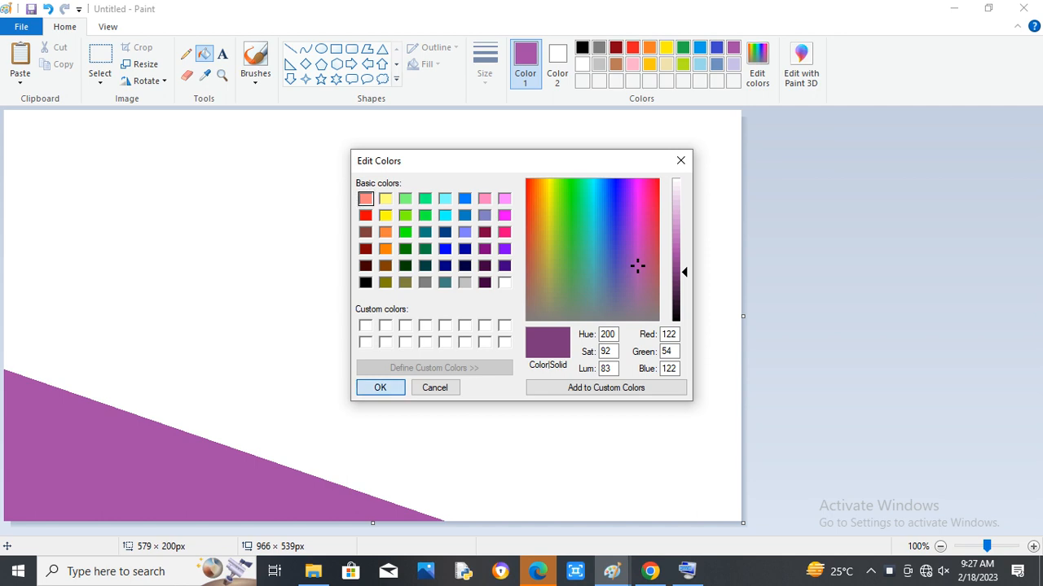
{"action": "key", "text": "Return"}
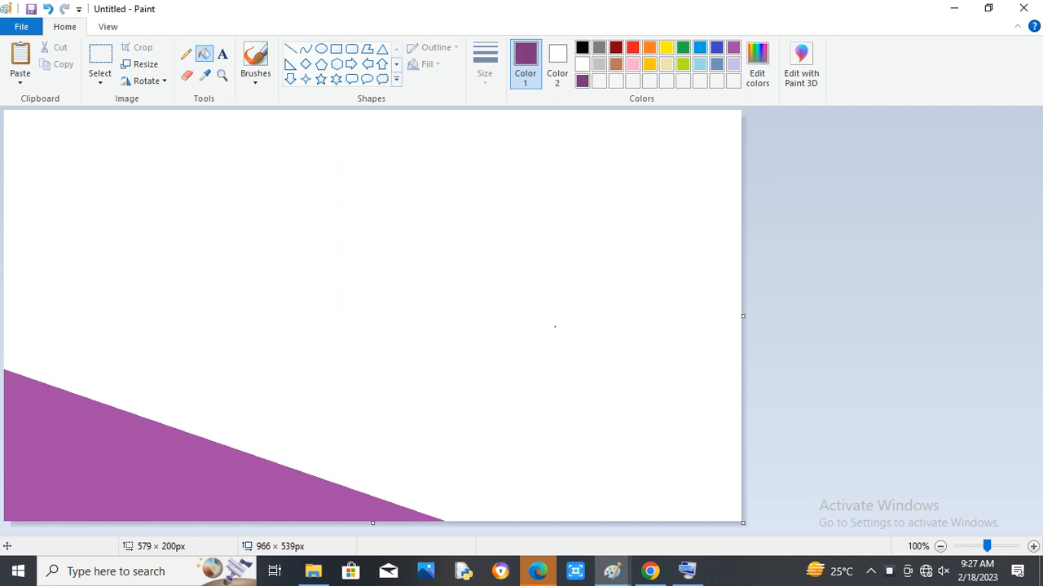
{"action": "left_click", "coordinate": [290, 49]}
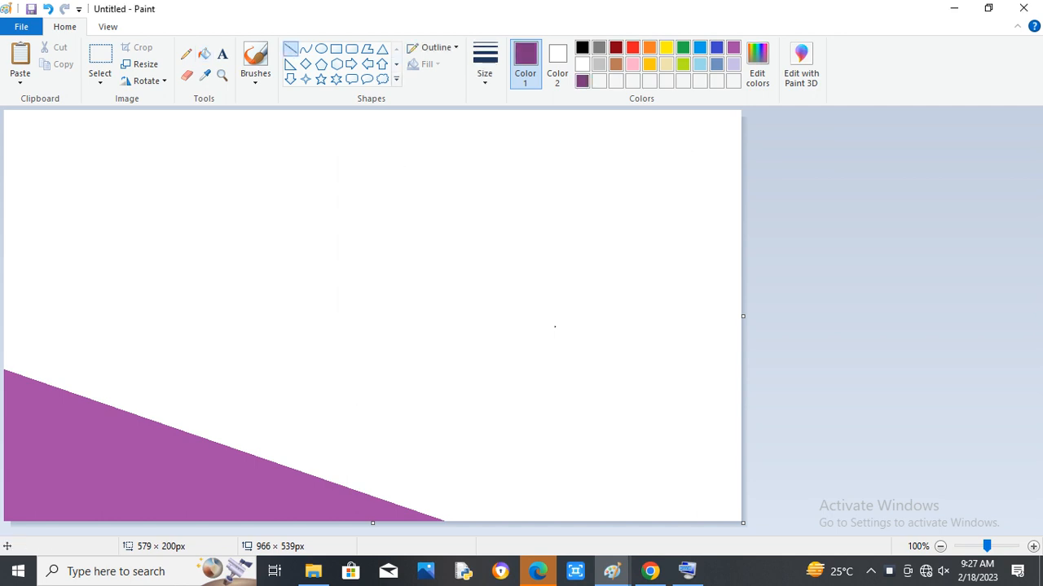
{"action": "left_click_drag", "start_coordinate": [4, 280], "coordinate": [793, 535]}
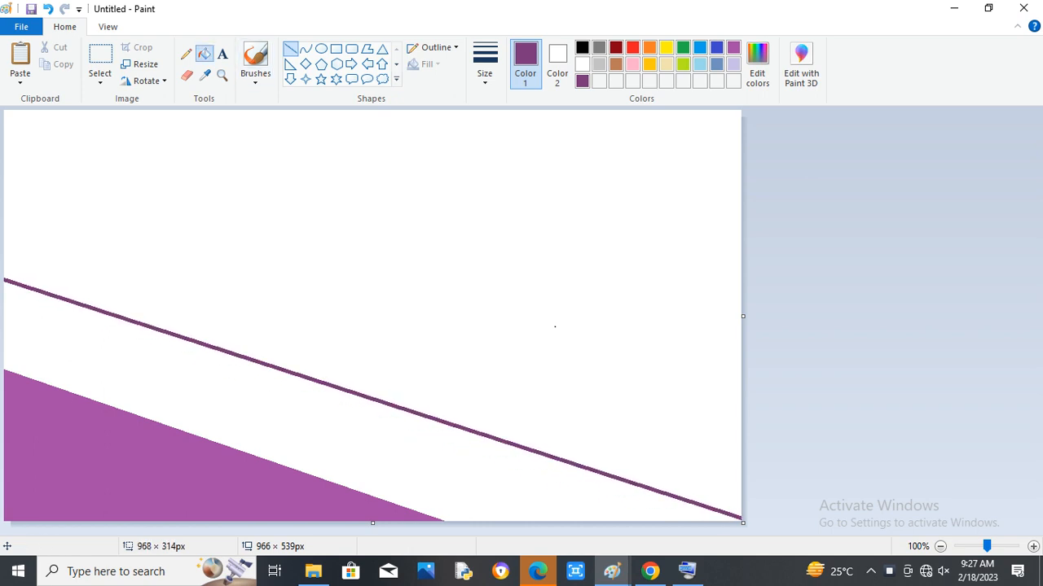
{"action": "left_click", "coordinate": [204, 54]}
{"action": "left_click", "coordinate": [195, 391]}
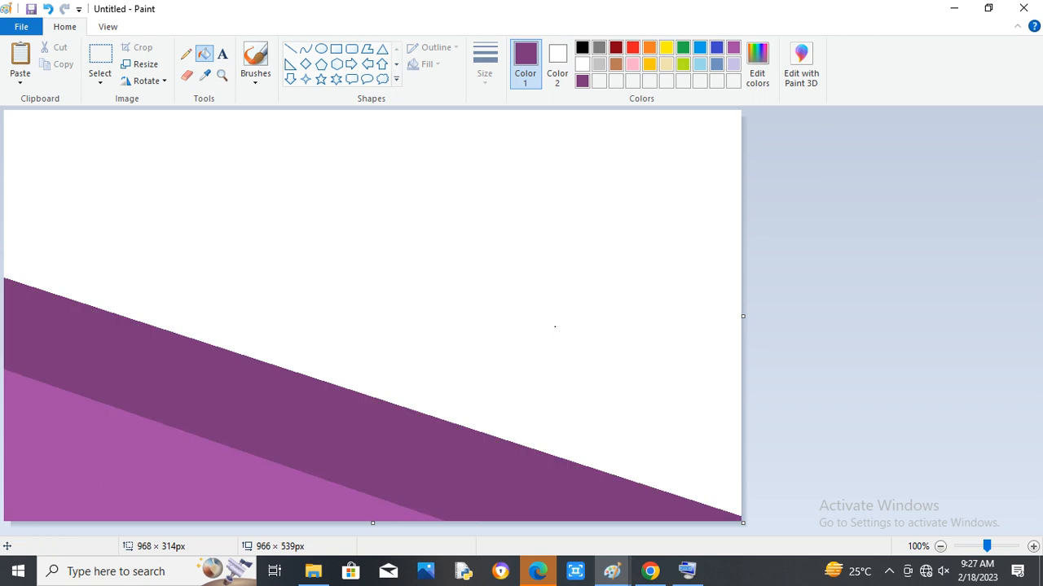
- Mix a deeper purple (RGB 83, 36, 83), draw a higher diagonal line about 964 × 283 px, and fill the band beneath it
{"action": "left_click", "coordinate": [756, 64]}
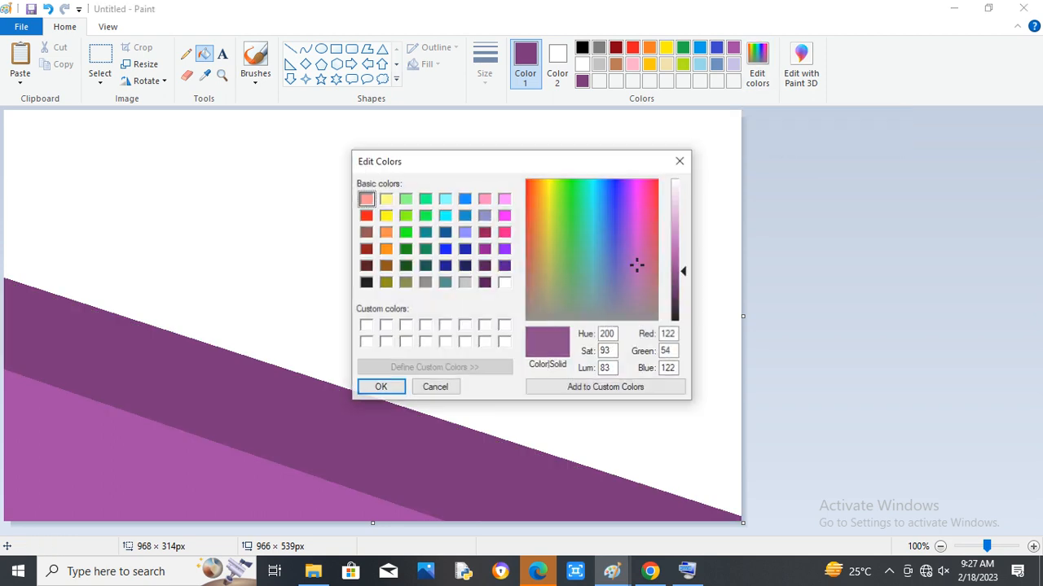
{"action": "left_click", "coordinate": [676, 286]}
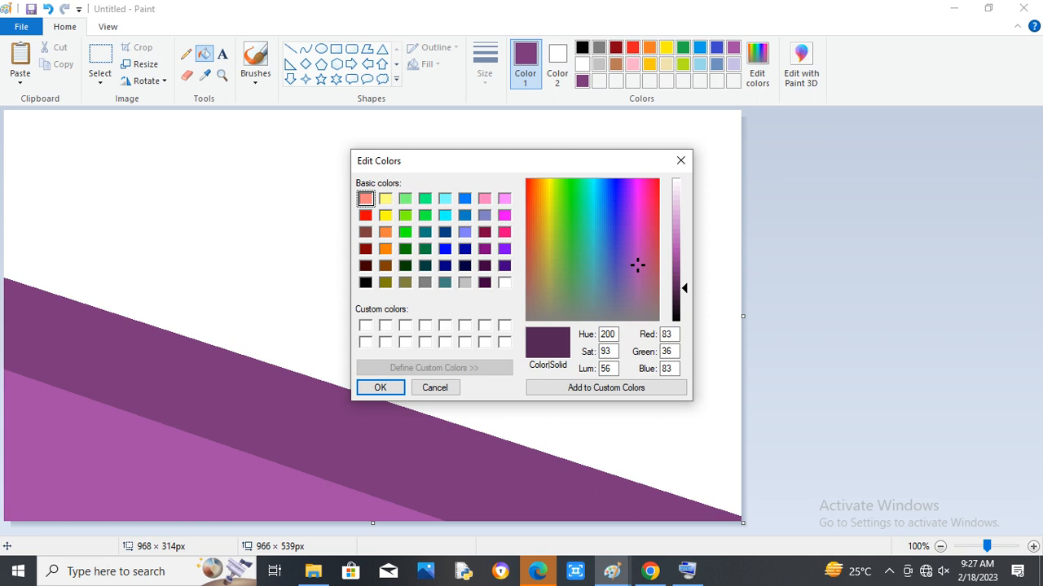
{"action": "left_click", "coordinate": [380, 388]}
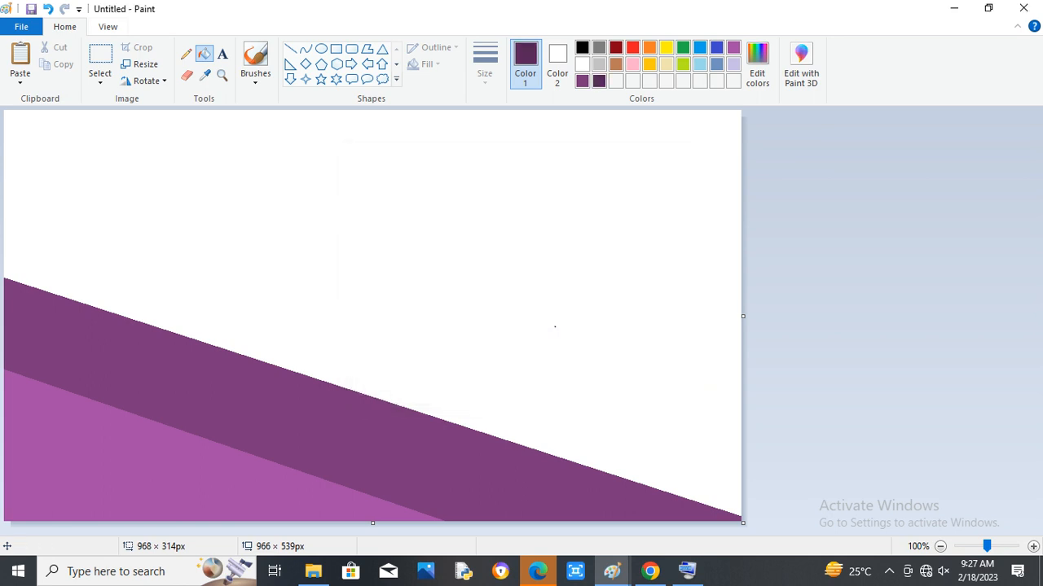
{"action": "left_click", "coordinate": [291, 49]}
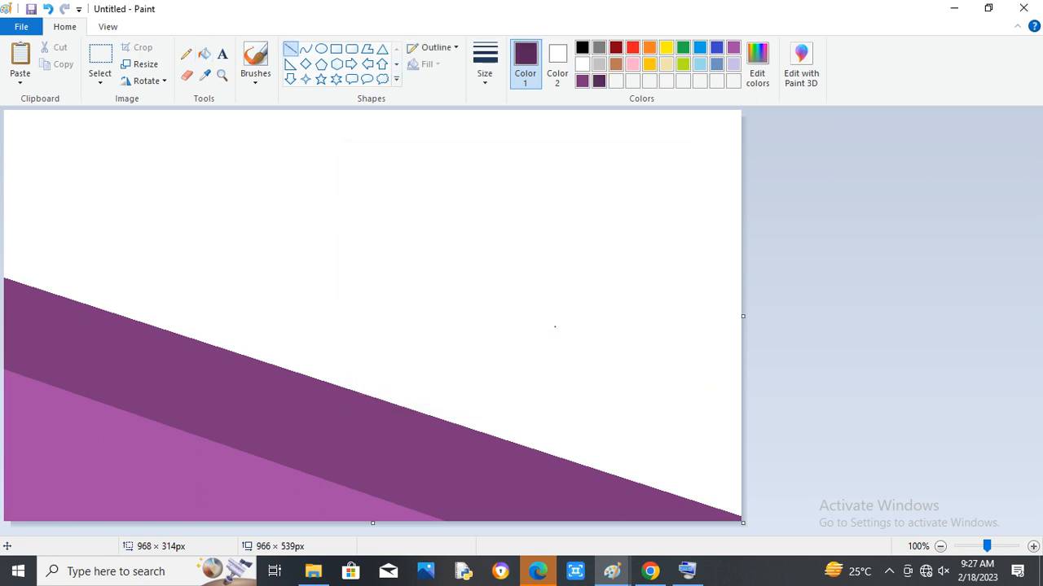
{"action": "left_click_drag", "start_coordinate": [4, 153], "coordinate": [740, 369]}
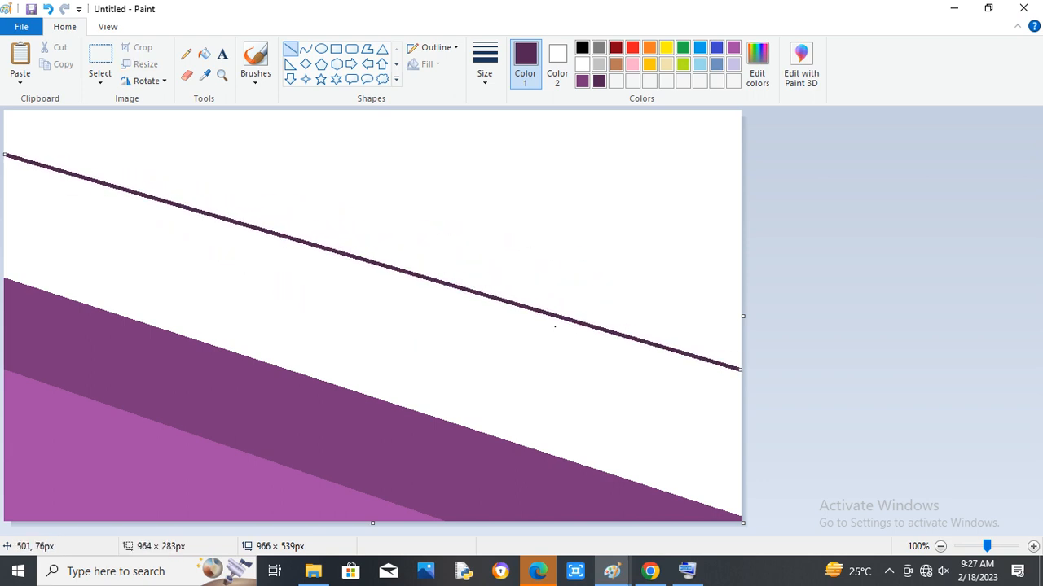
{"action": "left_click", "coordinate": [204, 54]}
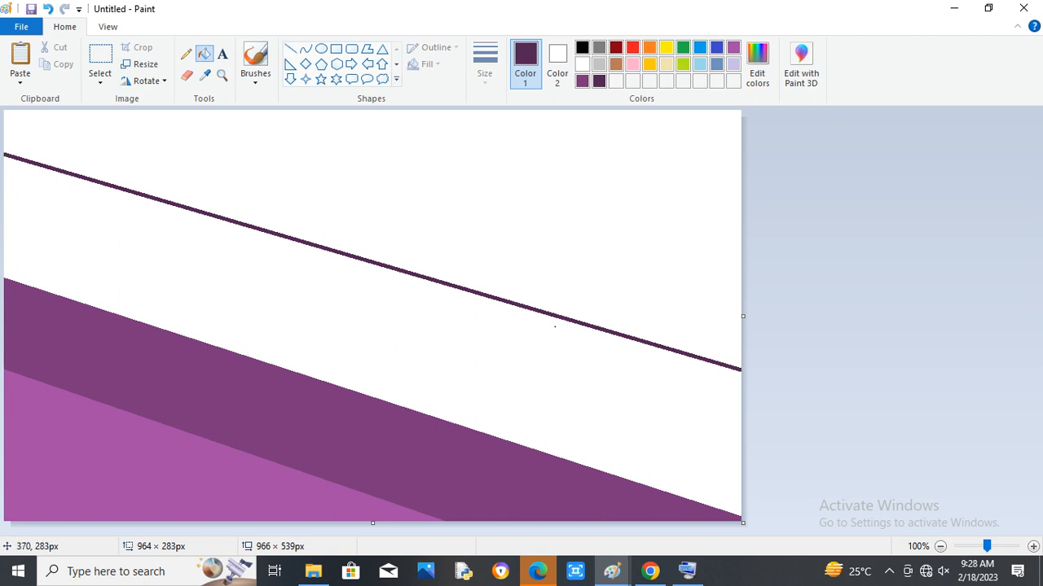
{"action": "left_click", "coordinate": [305, 340]}
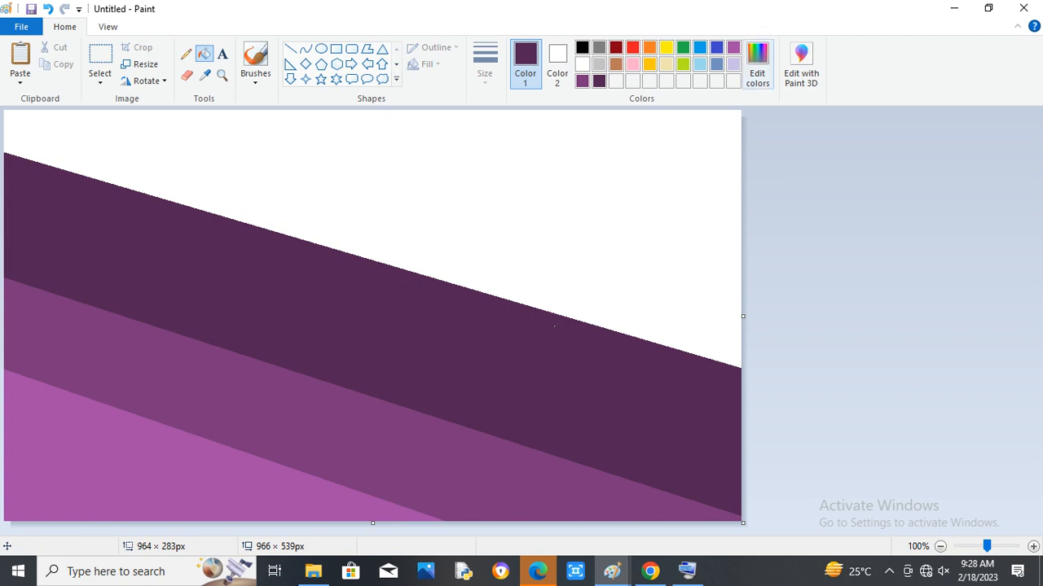
- Mix the darkest purple (RGB 60, 26, 60) and fill the remaining white area at the top of the canvas with it
{"action": "left_click", "coordinate": [757, 65]}
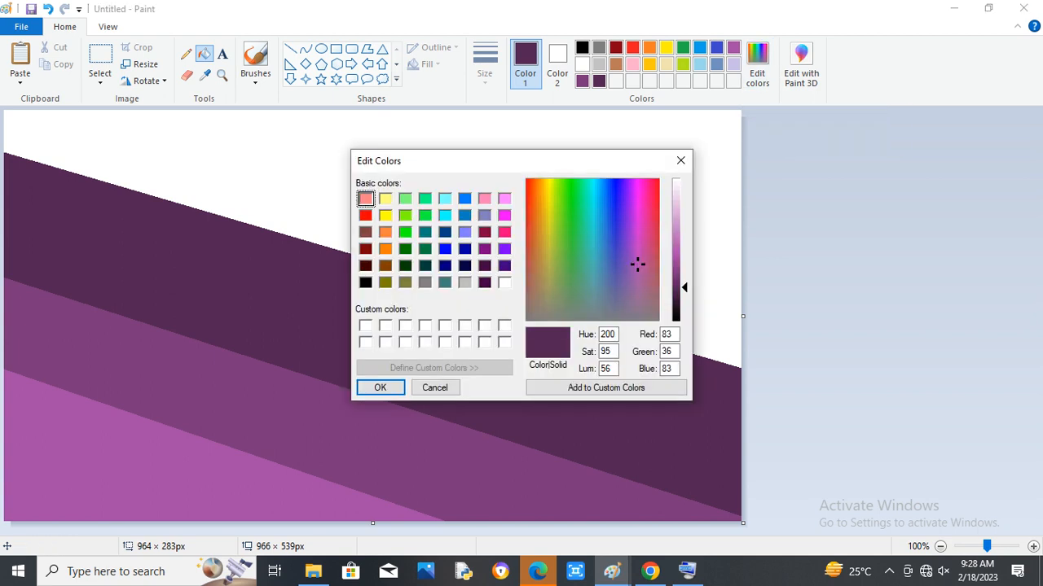
{"action": "left_click_drag", "start_coordinate": [684, 287], "coordinate": [684, 297]}
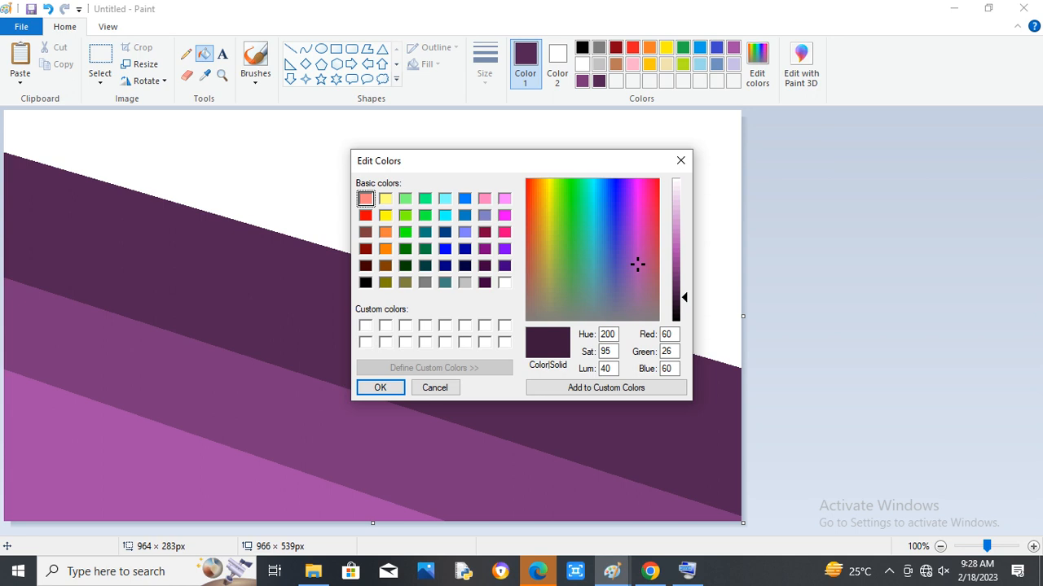
{"action": "key", "text": "Return"}
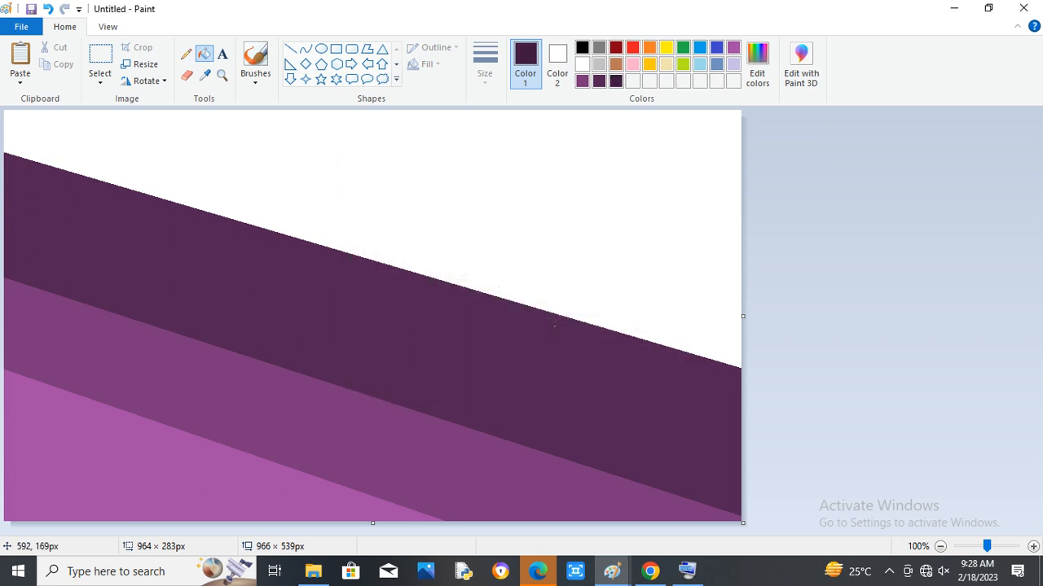
{"action": "left_click", "coordinate": [486, 248]}
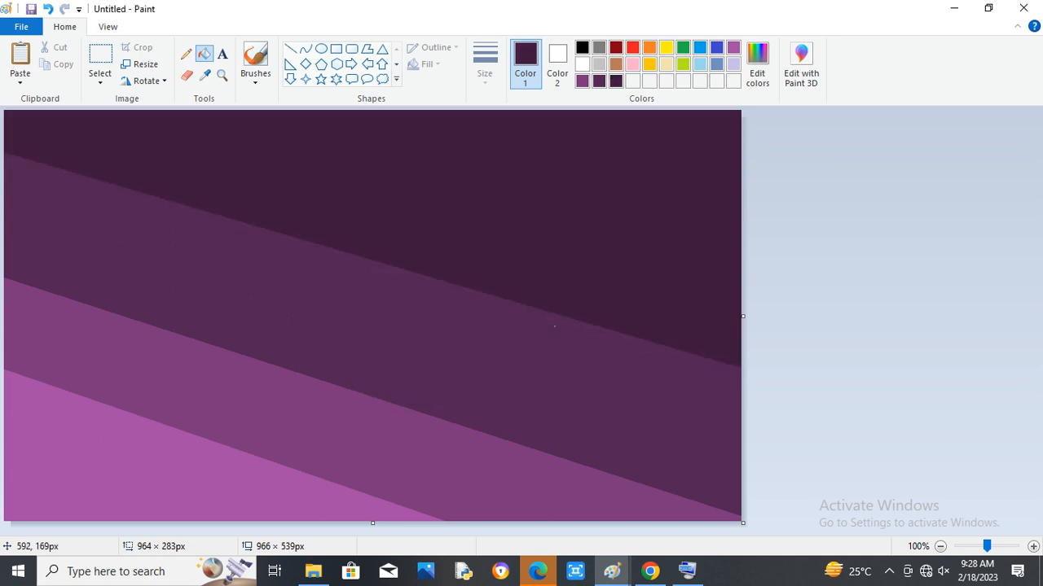
- Resize the image by pixels to a horizontal size of 1, without maintaining the aspect ratio
{"action": "left_click", "coordinate": [140, 63]}
{"action": "left_click", "coordinate": [55, 205]}
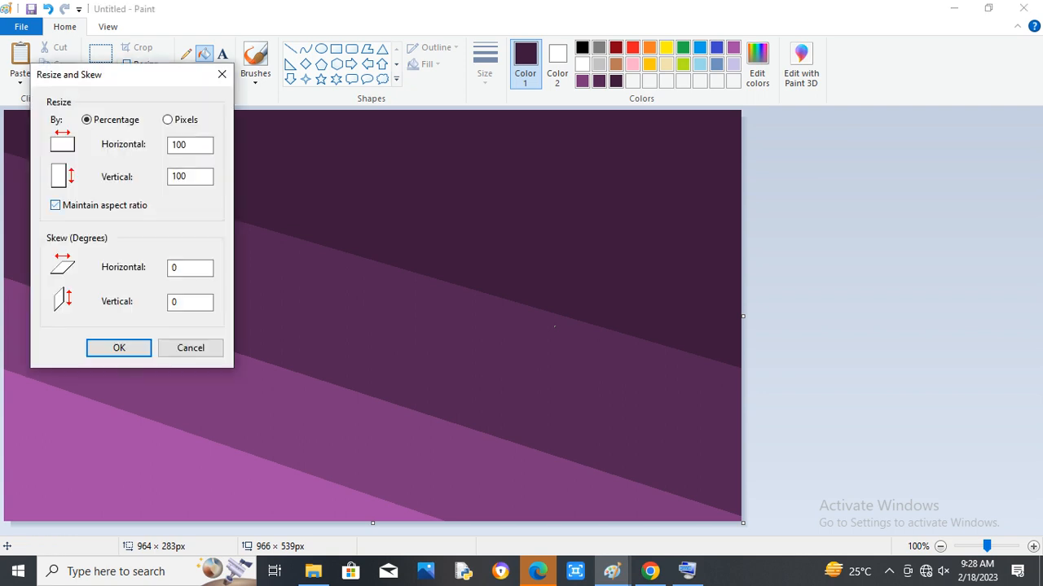
{"action": "left_click", "coordinate": [167, 120]}
{"action": "left_click", "coordinate": [186, 145]}
{"action": "key", "text": "BackSpace"}
{"action": "key", "text": "BackSpace"}
{"action": "key", "text": "BackSpace"}
{"action": "type", "text": "1"}
{"action": "key", "text": "Return"}
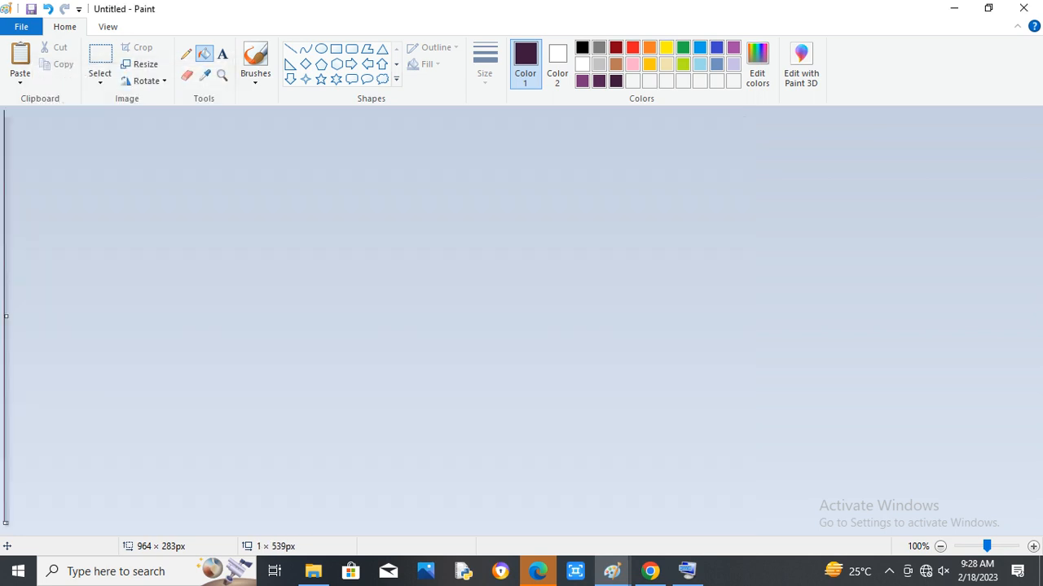
- Resize the image by pixels back to a horizontal size of 966 to stretch the colours into a smooth gradient
{"action": "left_click", "coordinate": [141, 64]}
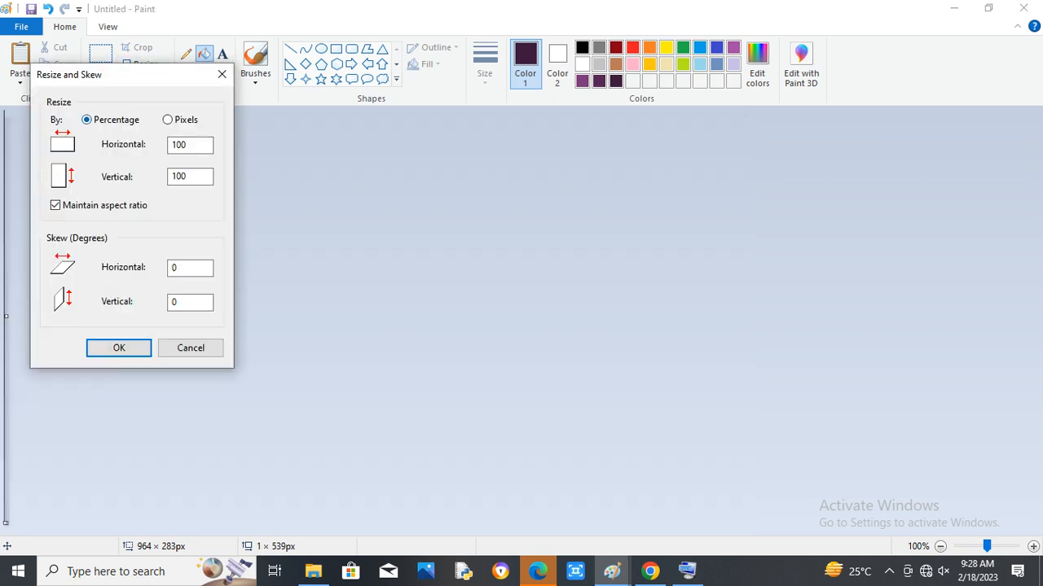
{"action": "left_click", "coordinate": [167, 120]}
{"action": "left_click", "coordinate": [177, 145]}
{"action": "key", "text": "BackSpace"}
{"action": "type", "text": "966"}
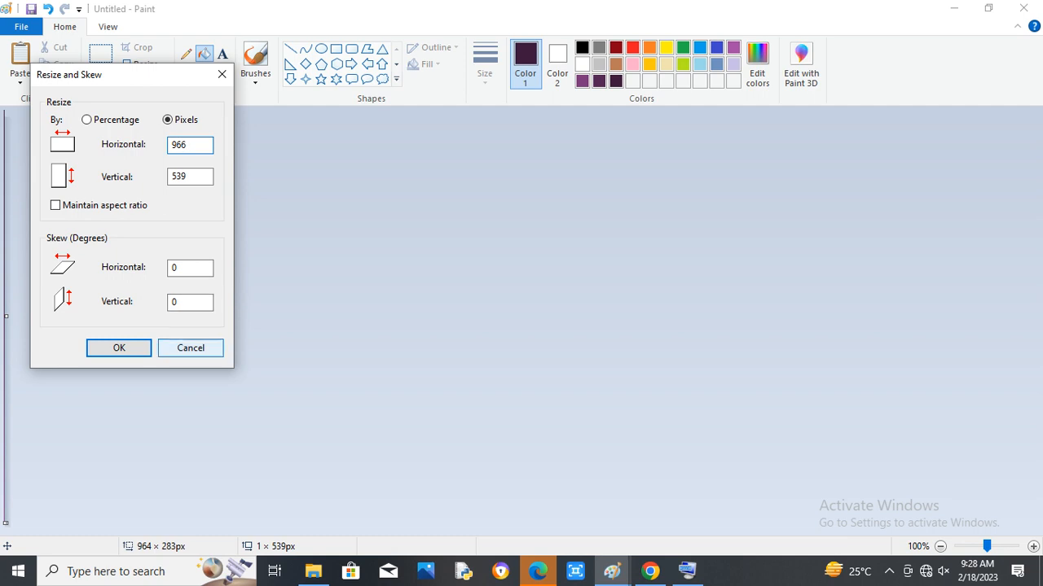
{"action": "left_click", "coordinate": [119, 348]}
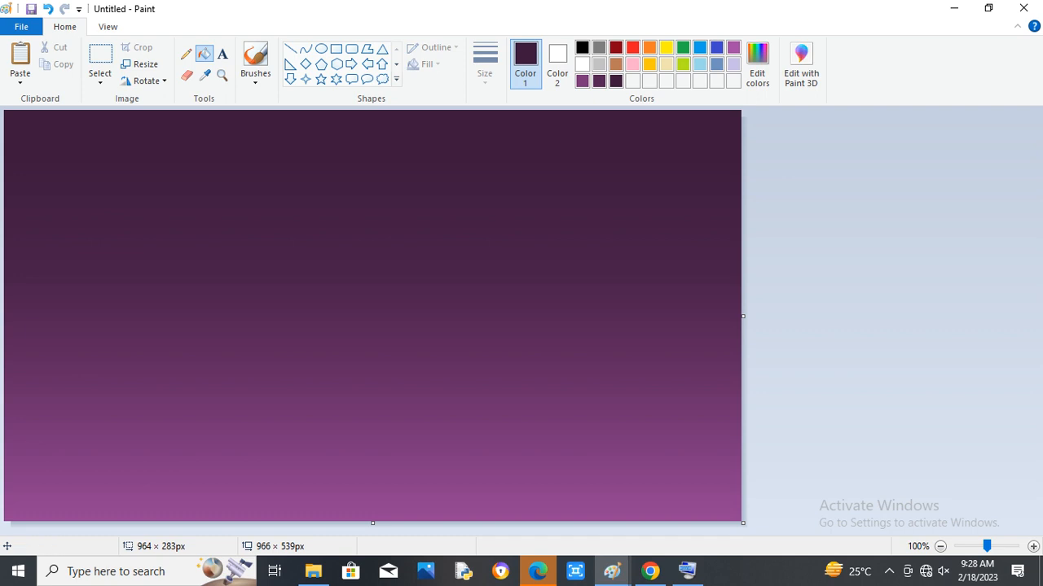
- Paint an uneven black strip of ground along the whole bottom edge of the canvas with the thickest brush size
{"action": "left_click", "coordinate": [255, 61]}
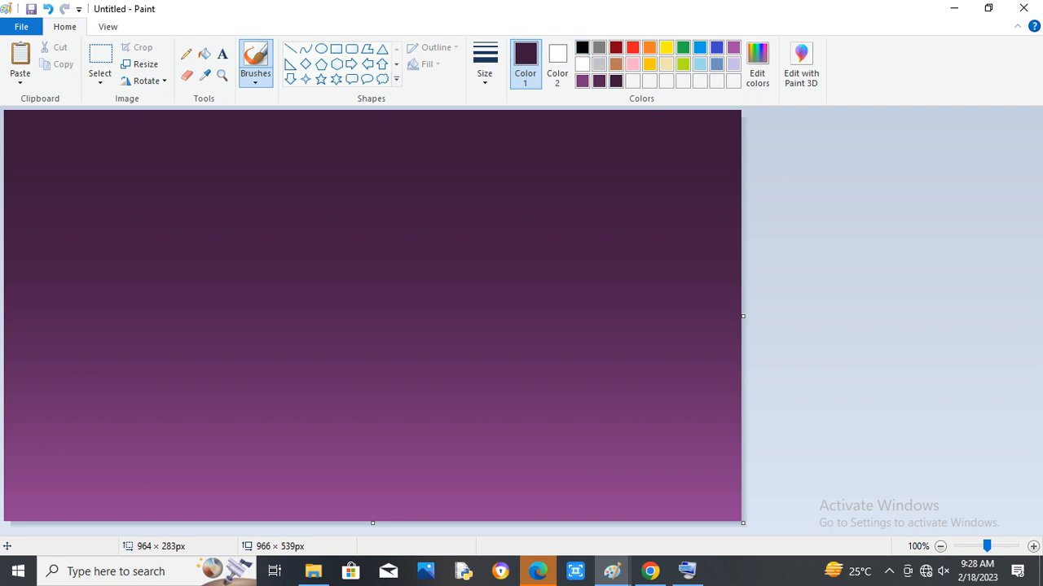
{"action": "left_click", "coordinate": [582, 47]}
{"action": "left_click", "coordinate": [485, 65]}
{"action": "left_click", "coordinate": [520, 163]}
{"action": "mouse_move", "coordinate": [63, 512]}
{"action": "left_mouse_down"}
{"action": "mouse_move", "coordinate": [6, 500]}
{"action": "mouse_move", "coordinate": [76, 519]}
{"action": "mouse_move", "coordinate": [10, 523]}
{"action": "mouse_move", "coordinate": [45, 526]}
{"action": "left_mouse_up"}
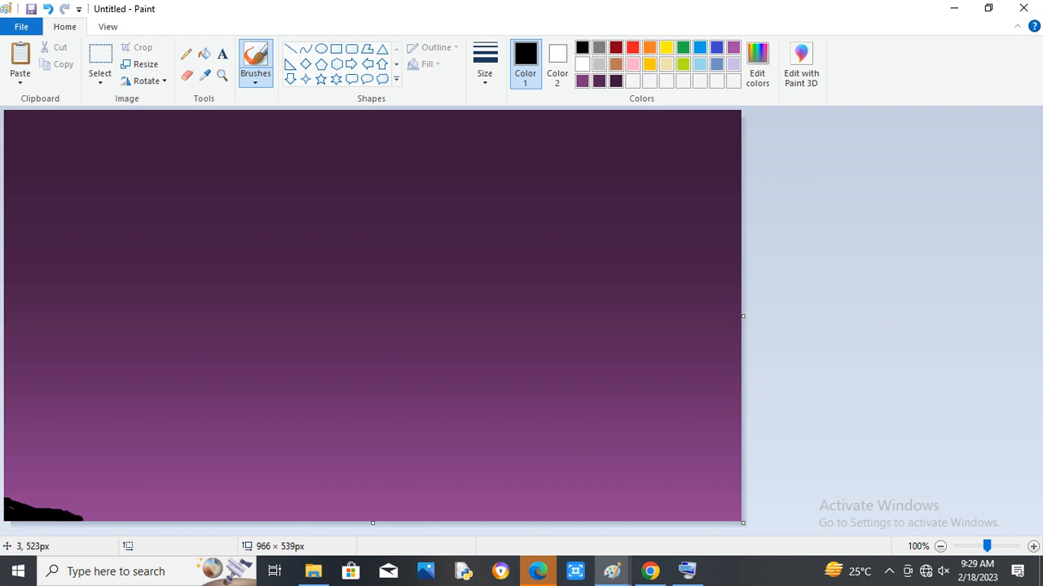
{"action": "mouse_move", "coordinate": [81, 522]}
{"action": "left_mouse_down"}
{"action": "mouse_move", "coordinate": [123, 519]}
{"action": "mouse_move", "coordinate": [68, 515]}
{"action": "mouse_move", "coordinate": [221, 513]}
{"action": "mouse_move", "coordinate": [237, 526]}
{"action": "mouse_move", "coordinate": [212, 532]}
{"action": "mouse_move", "coordinate": [193, 517]}
{"action": "mouse_move", "coordinate": [256, 513]}
{"action": "mouse_move", "coordinate": [272, 524]}
{"action": "left_mouse_up"}
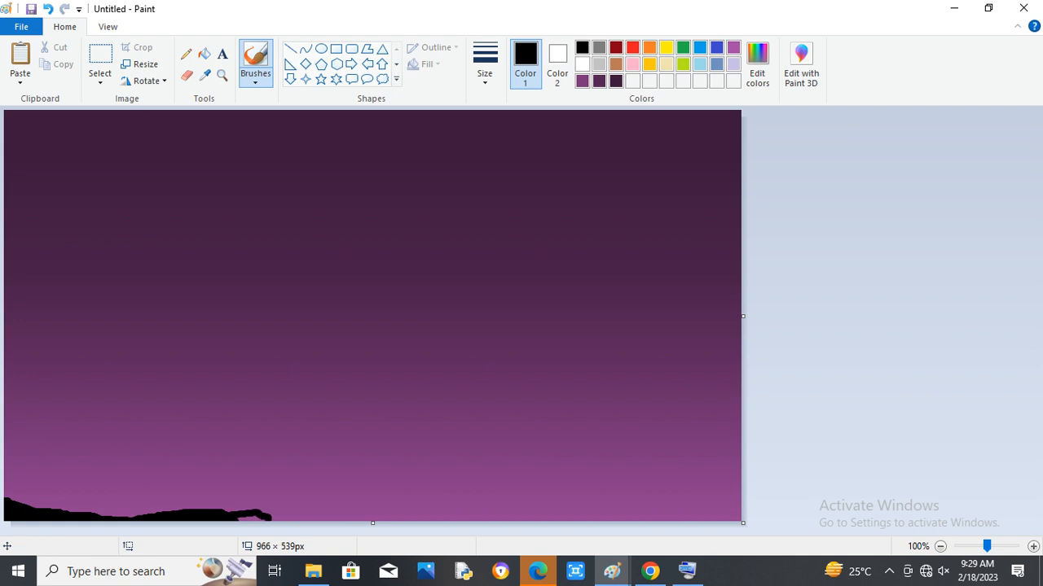
{"action": "mouse_move", "coordinate": [263, 519]}
{"action": "left_mouse_down"}
{"action": "mouse_move", "coordinate": [230, 519]}
{"action": "mouse_move", "coordinate": [304, 520]}
{"action": "left_mouse_up"}
{"action": "mouse_move", "coordinate": [308, 519]}
{"action": "left_mouse_down"}
{"action": "mouse_move", "coordinate": [335, 518]}
{"action": "mouse_move", "coordinate": [75, 516]}
{"action": "mouse_move", "coordinate": [163, 522]}
{"action": "mouse_move", "coordinate": [114, 518]}
{"action": "left_mouse_up"}
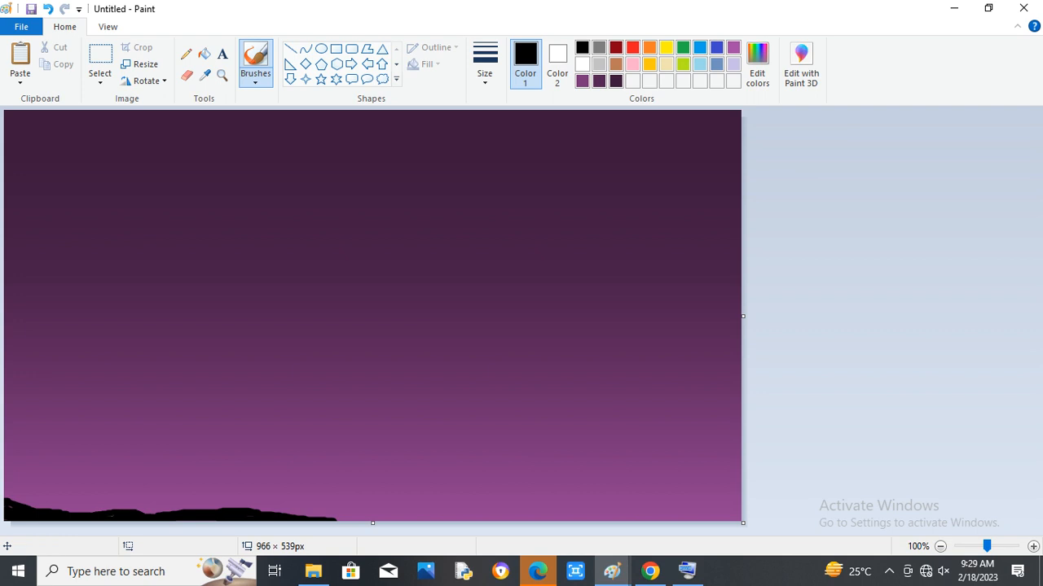
{"action": "mouse_move", "coordinate": [292, 518]}
{"action": "left_mouse_down"}
{"action": "mouse_move", "coordinate": [432, 522]}
{"action": "mouse_move", "coordinate": [333, 513]}
{"action": "left_mouse_up"}
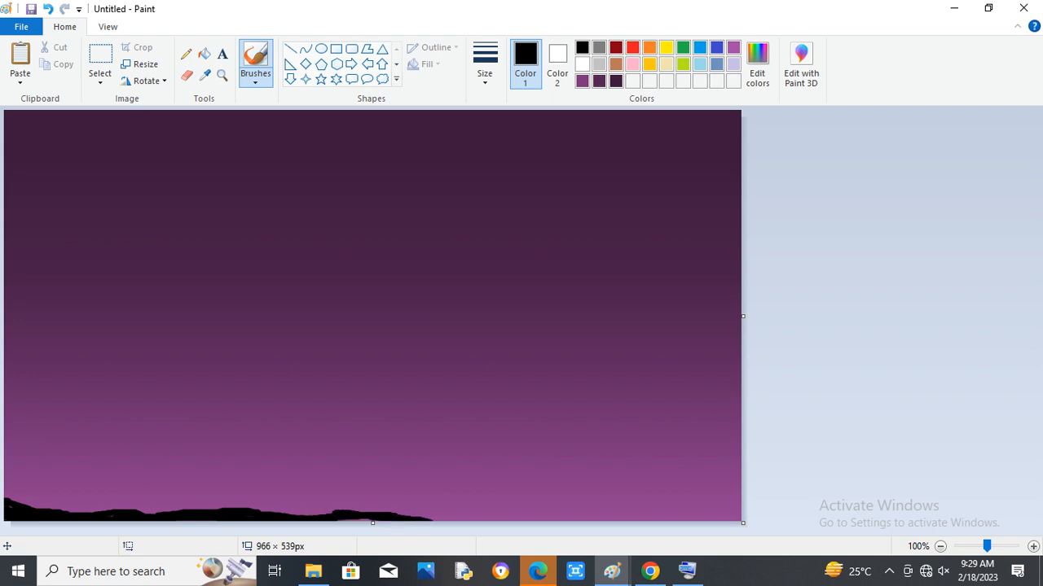
{"action": "mouse_move", "coordinate": [436, 520]}
{"action": "left_mouse_down"}
{"action": "mouse_move", "coordinate": [453, 520]}
{"action": "mouse_move", "coordinate": [400, 516]}
{"action": "mouse_move", "coordinate": [745, 515]}
{"action": "mouse_move", "coordinate": [681, 528]}
{"action": "mouse_move", "coordinate": [749, 506]}
{"action": "mouse_move", "coordinate": [602, 520]}
{"action": "left_mouse_up"}
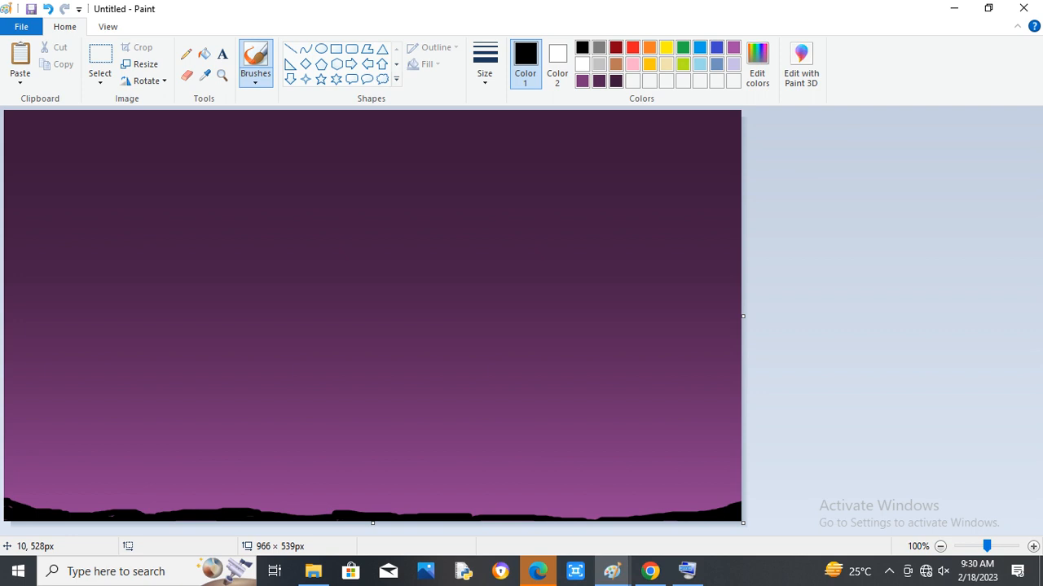
- Paint a black tree trunk about 260 px tall at the left end of the ground and add a thinner branch rising to the right
{"action": "mouse_move", "coordinate": [12, 514]}
{"action": "left_mouse_down"}
{"action": "mouse_move", "coordinate": [39, 483]}
{"action": "mouse_move", "coordinate": [58, 337]}
{"action": "left_mouse_up"}
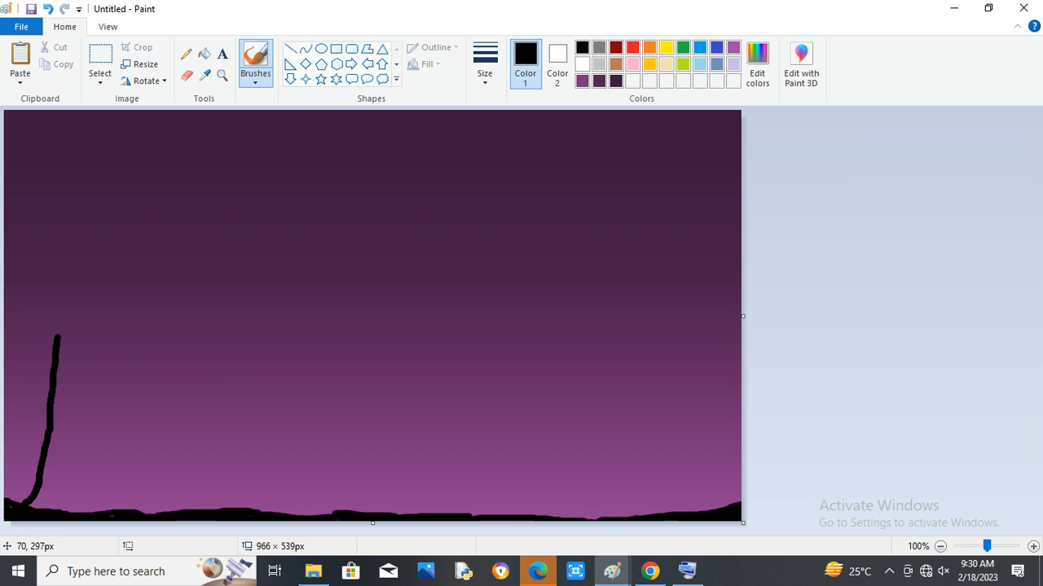
{"action": "mouse_move", "coordinate": [58, 337]}
{"action": "left_mouse_down"}
{"action": "mouse_move", "coordinate": [58, 314]}
{"action": "mouse_move", "coordinate": [48, 517]}
{"action": "mouse_move", "coordinate": [38, 493]}
{"action": "mouse_move", "coordinate": [45, 469]}
{"action": "mouse_move", "coordinate": [30, 521]}
{"action": "mouse_move", "coordinate": [34, 505]}
{"action": "left_mouse_up"}
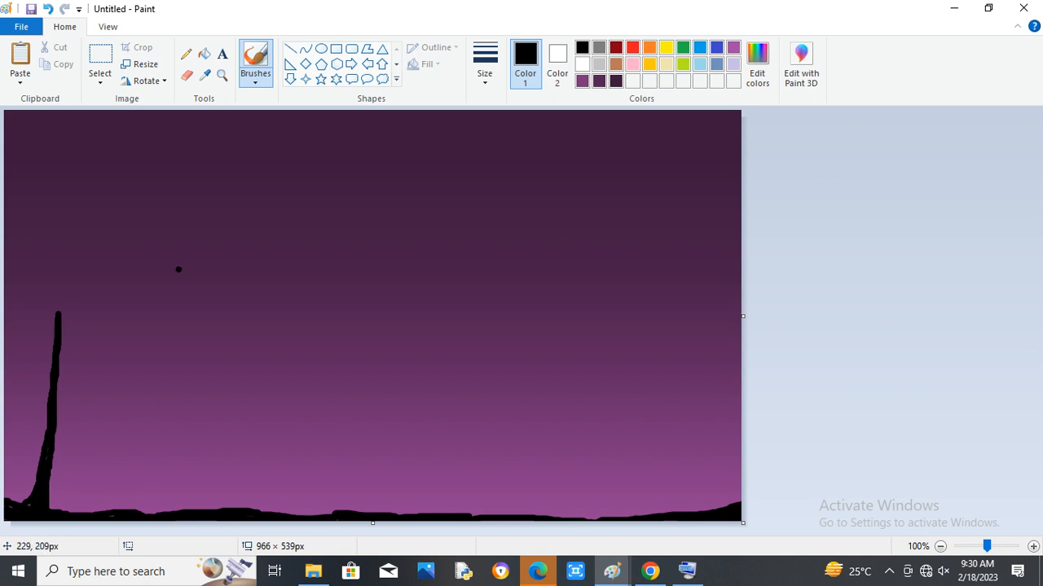
{"action": "left_click", "coordinate": [485, 61]}
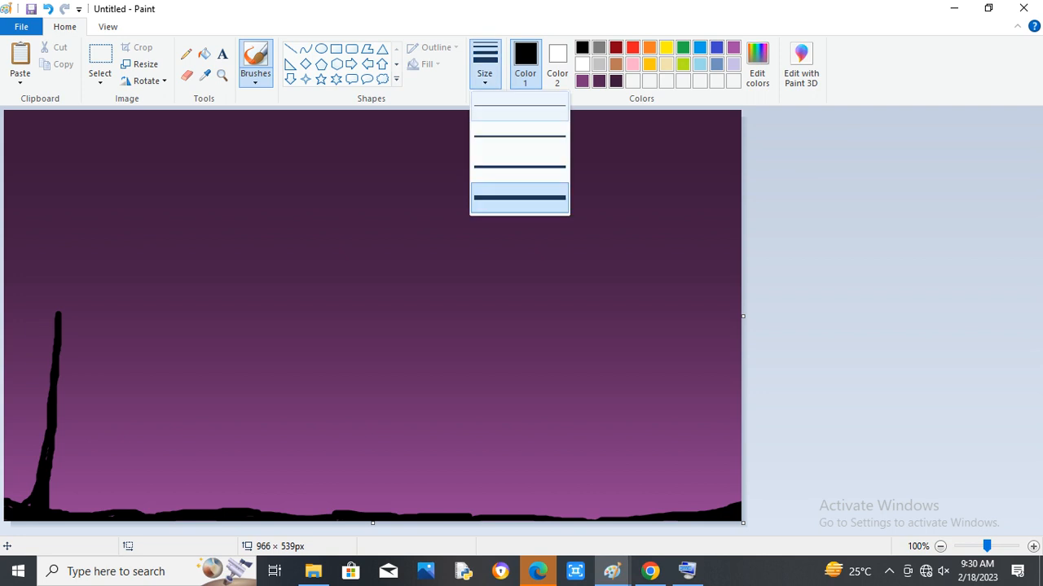
{"action": "left_click", "coordinate": [540, 169]}
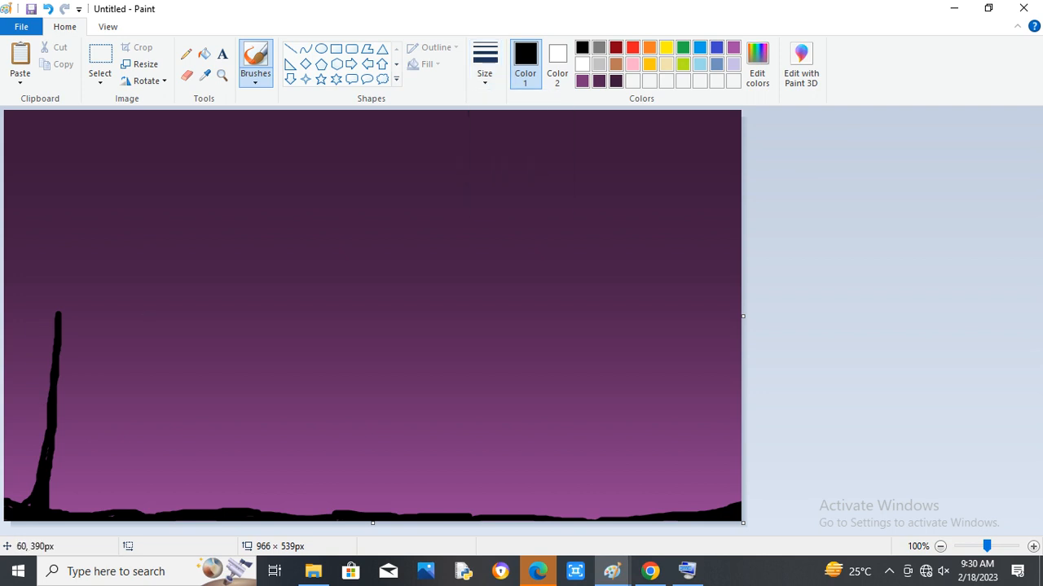
{"action": "mouse_move", "coordinate": [55, 396]}
{"action": "left_mouse_down"}
{"action": "mouse_move", "coordinate": [127, 333]}
{"action": "mouse_move", "coordinate": [174, 310]}
{"action": "left_mouse_up"}
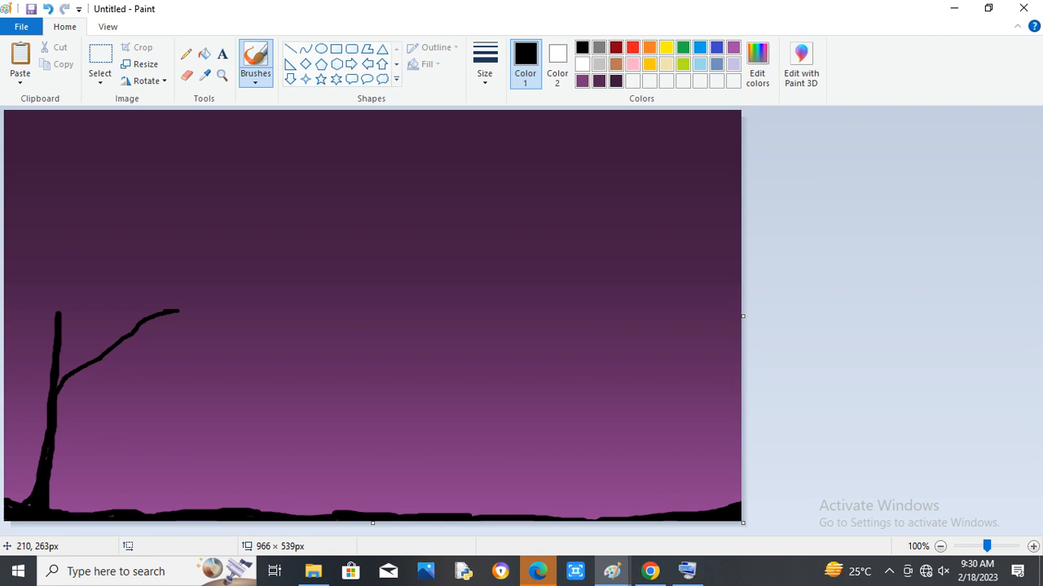
{"action": "left_click_drag", "start_coordinate": [123, 338], "coordinate": [63, 373]}
{"action": "left_click_drag", "start_coordinate": [63, 374], "coordinate": [41, 398]}
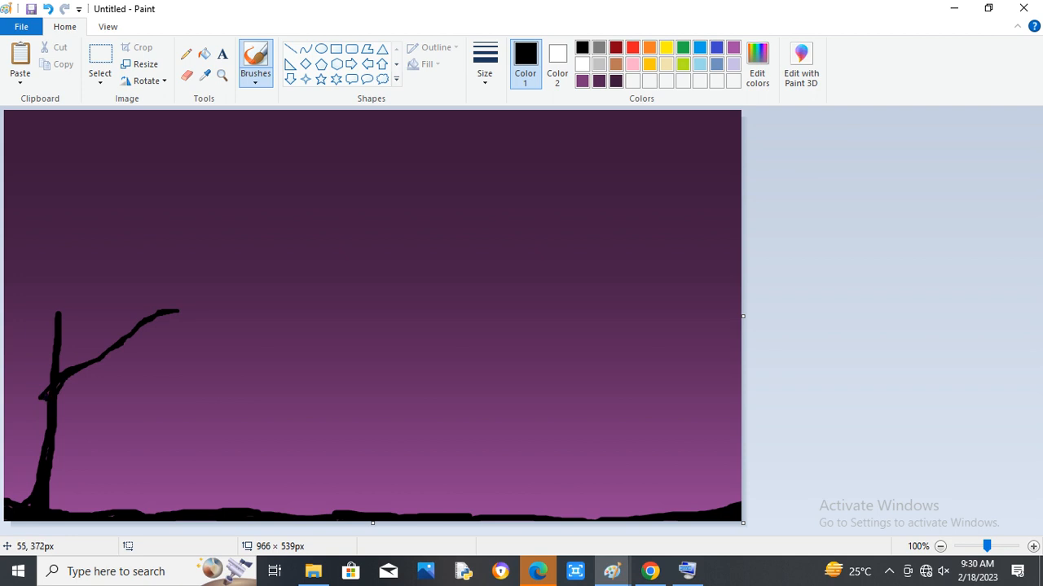
- Paint a short branch on the trunk's left side and extend the long right branch with a longer arm and a forked tip
{"action": "mouse_move", "coordinate": [44, 394]}
{"action": "left_mouse_down"}
{"action": "mouse_move", "coordinate": [6, 385]}
{"action": "mouse_move", "coordinate": [46, 387]}
{"action": "left_mouse_up"}
{"action": "left_click", "coordinate": [113, 336]}
{"action": "mouse_move", "coordinate": [125, 345]}
{"action": "left_mouse_down"}
{"action": "mouse_move", "coordinate": [219, 321]}
{"action": "mouse_move", "coordinate": [246, 298]}
{"action": "left_mouse_up"}
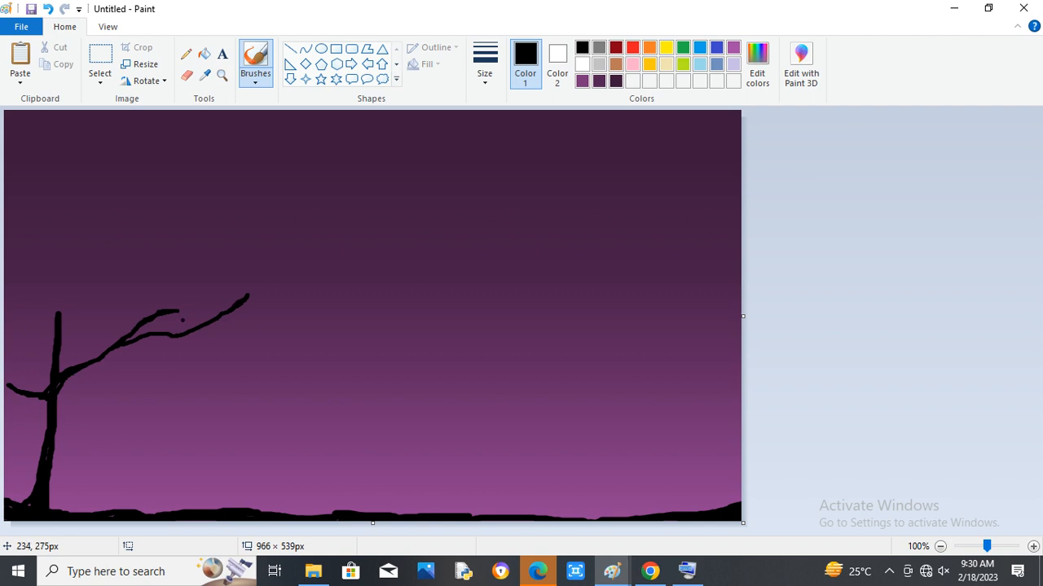
{"action": "left_click_drag", "start_coordinate": [209, 324], "coordinate": [282, 295]}
- Paint a second forked branch rising to the right from the upper trunk, plus a forked twig pair above the trunk's top
{"action": "left_click_drag", "start_coordinate": [57, 355], "coordinate": [142, 266]}
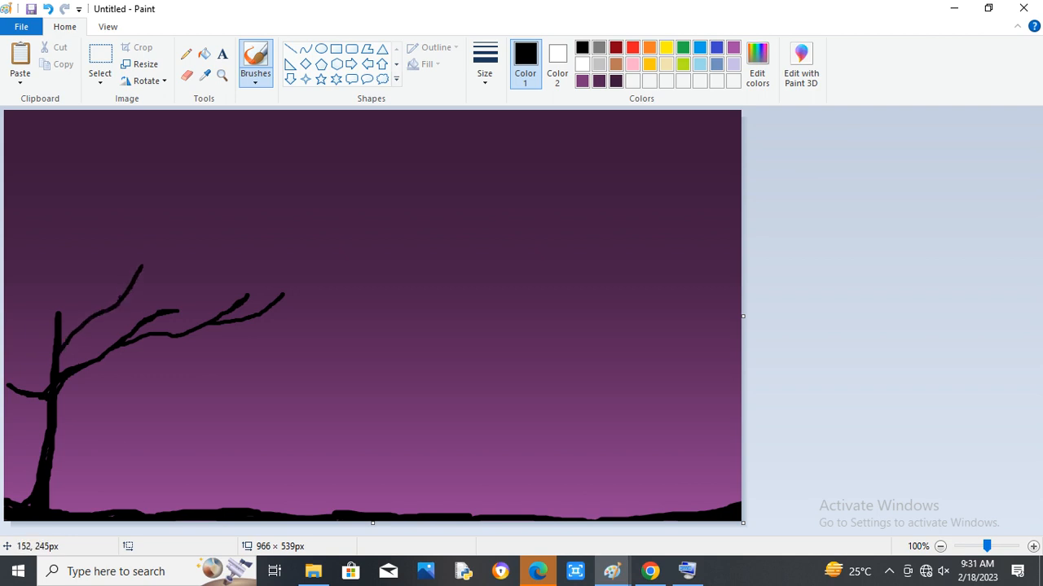
{"action": "mouse_move", "coordinate": [114, 307]}
{"action": "left_mouse_down"}
{"action": "mouse_move", "coordinate": [170, 272]}
{"action": "mouse_move", "coordinate": [196, 238]}
{"action": "left_mouse_up"}
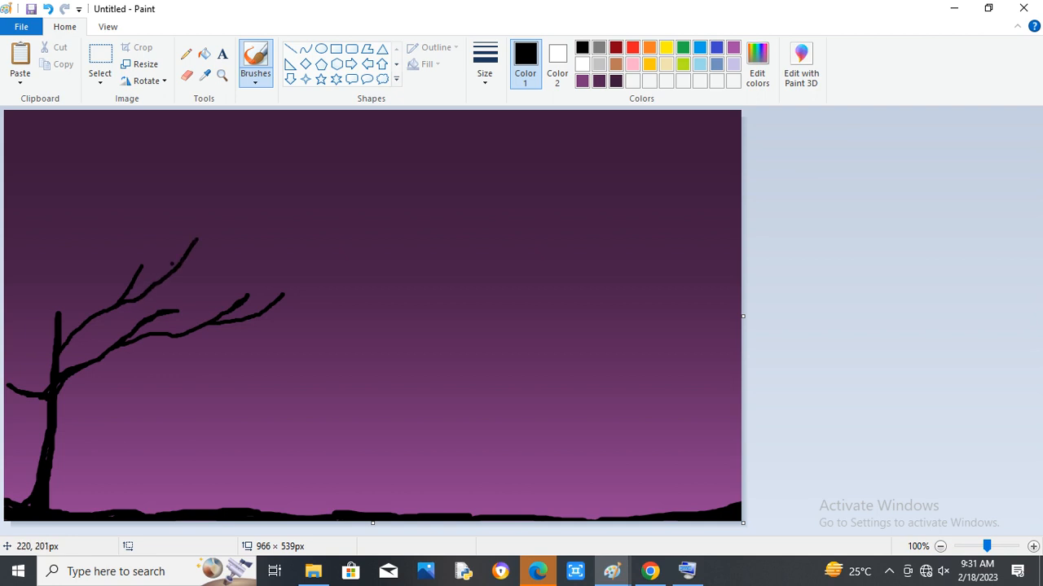
{"action": "left_click_drag", "start_coordinate": [174, 274], "coordinate": [229, 228]}
{"action": "left_click_drag", "start_coordinate": [58, 332], "coordinate": [92, 269]}
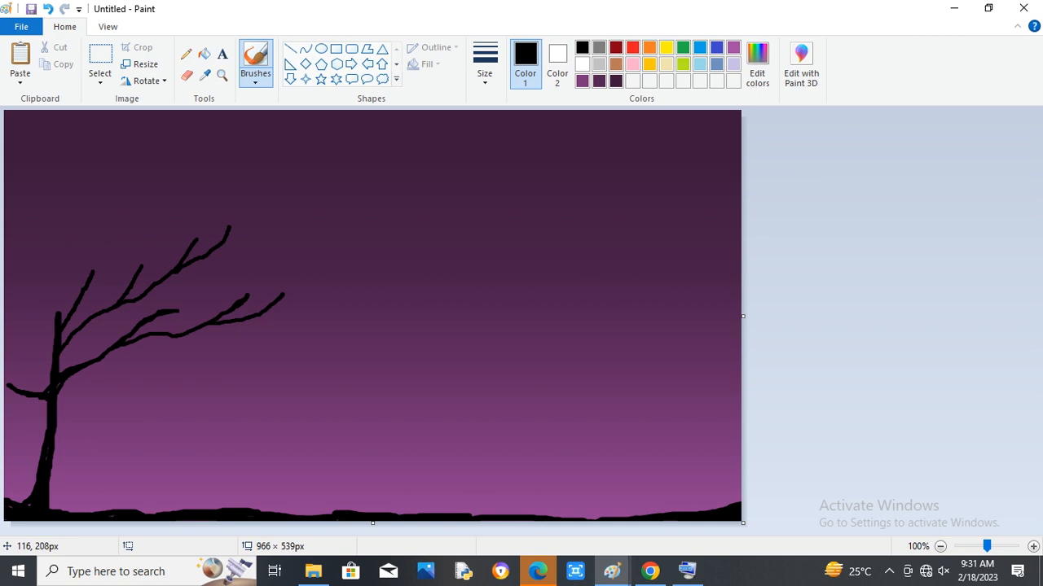
{"action": "left_click_drag", "start_coordinate": [74, 300], "coordinate": [61, 258]}
- Paint short drooping twigs along the underside of the lower right branch and a small fork under the short left branch
{"action": "left_click", "coordinate": [183, 313]}
{"action": "left_click_drag", "start_coordinate": [241, 320], "coordinate": [303, 322]}
{"action": "left_click_drag", "start_coordinate": [177, 334], "coordinate": [225, 349]}
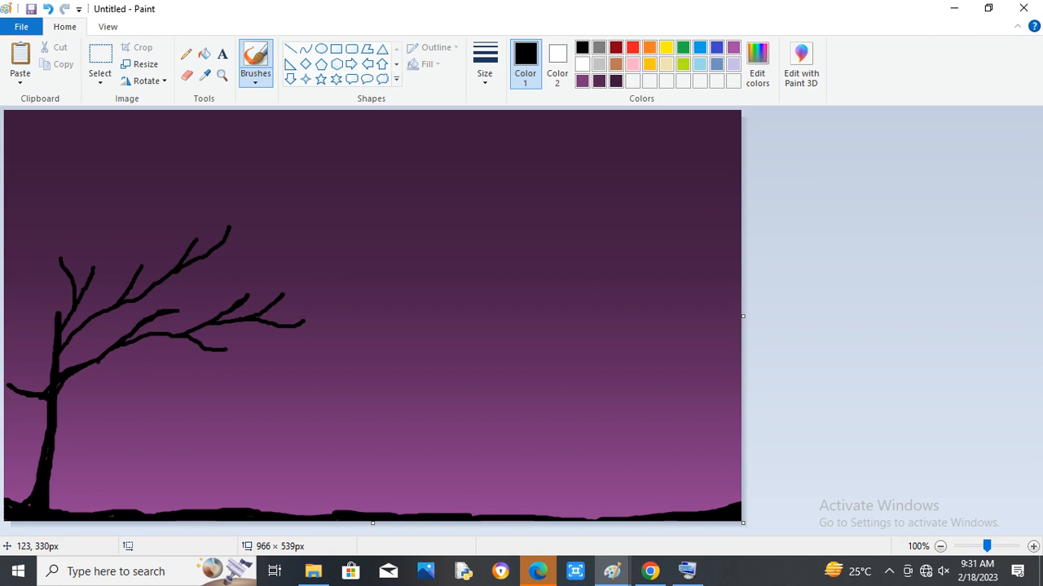
{"action": "left_click_drag", "start_coordinate": [105, 356], "coordinate": [143, 371]}
{"action": "left_click_drag", "start_coordinate": [34, 396], "coordinate": [9, 404]}
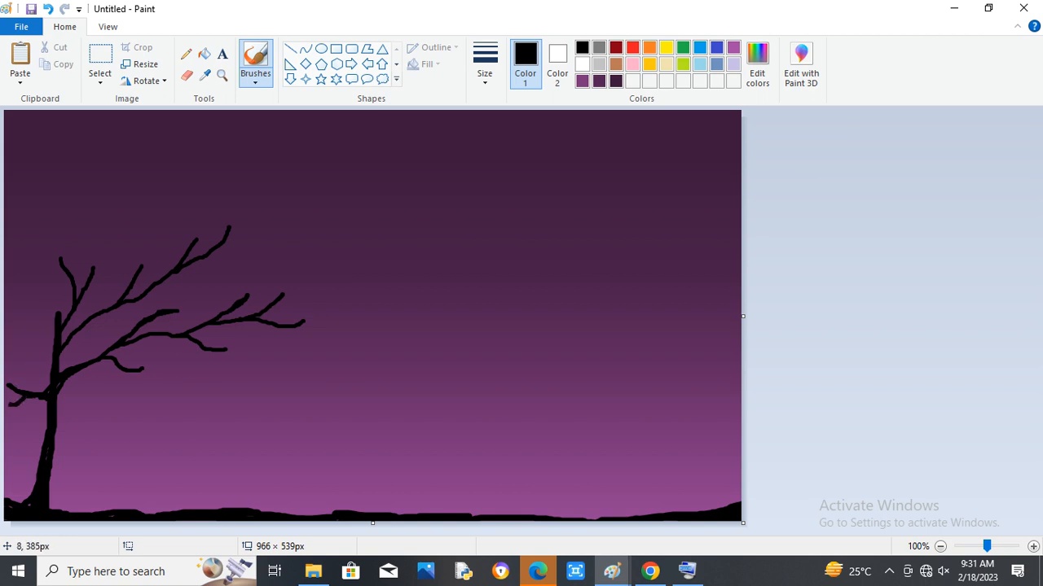
- Paint a forked branch leaning left from the trunk's top and lengthen the tip of the lower right branch
{"action": "left_click_drag", "start_coordinate": [52, 336], "coordinate": [24, 263]}
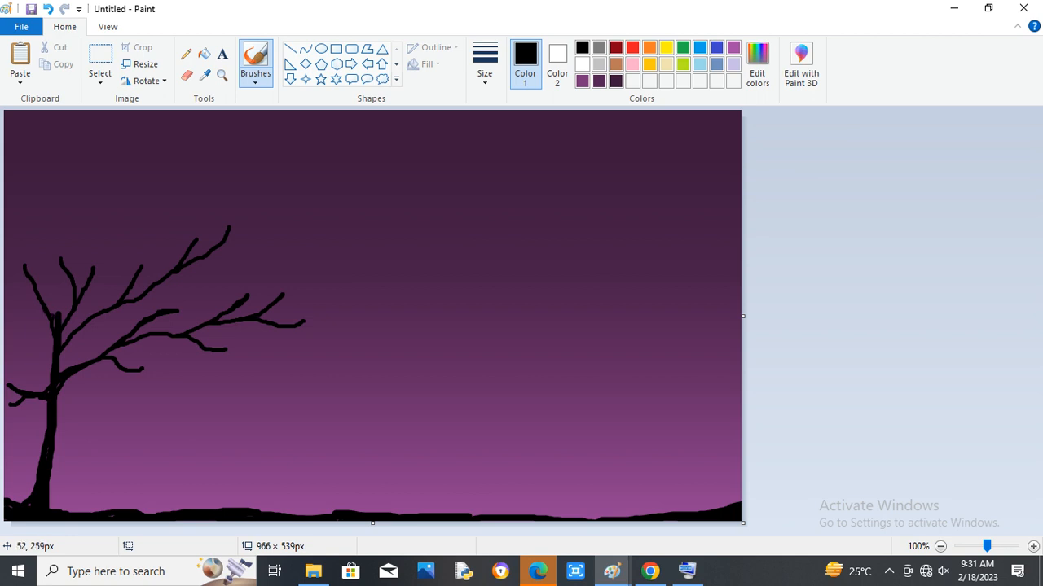
{"action": "left_click_drag", "start_coordinate": [37, 303], "coordinate": [28, 294]}
{"action": "left_click_drag", "start_coordinate": [273, 304], "coordinate": [311, 279]}
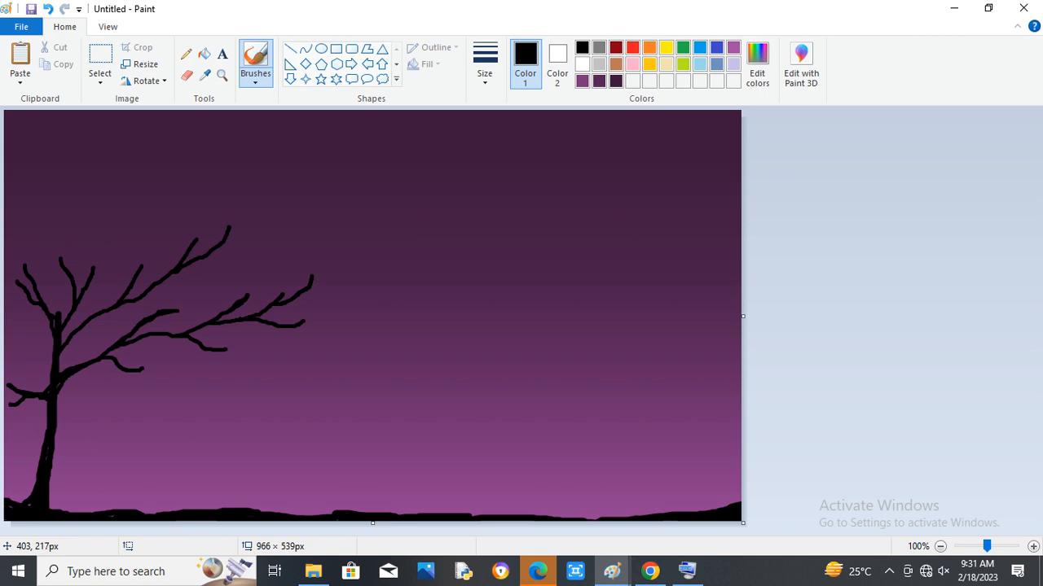
- Lengthen the upper right branch and paint twigs growing upward along it, including a forked one near its middle
{"action": "left_click_drag", "start_coordinate": [227, 239], "coordinate": [261, 203]}
{"action": "left_click", "coordinate": [219, 225]}
{"action": "left_click_drag", "start_coordinate": [185, 249], "coordinate": [168, 218]}
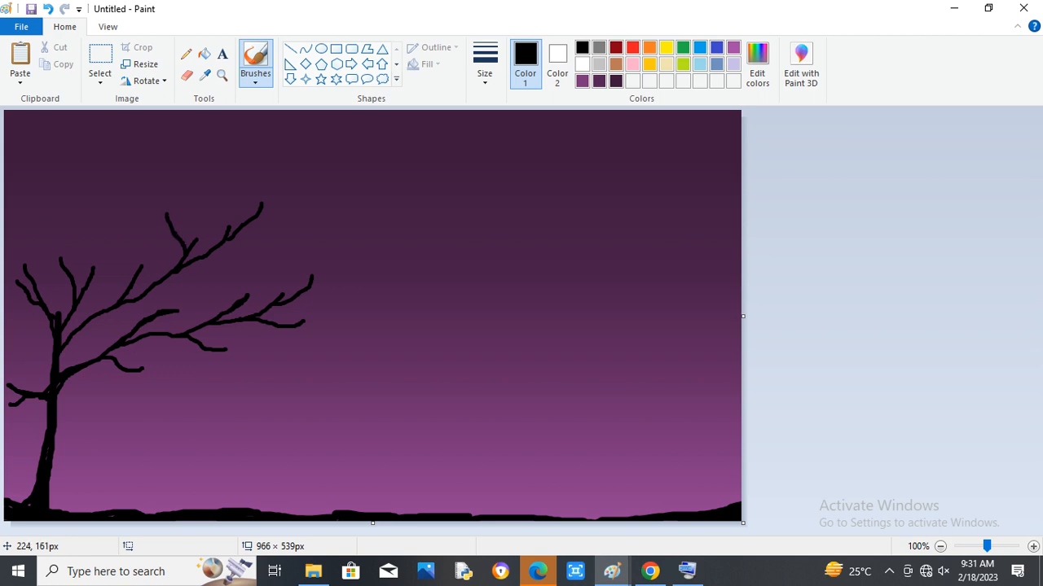
{"action": "left_click_drag", "start_coordinate": [178, 229], "coordinate": [189, 214]}
{"action": "left_click_drag", "start_coordinate": [130, 287], "coordinate": [111, 242]}
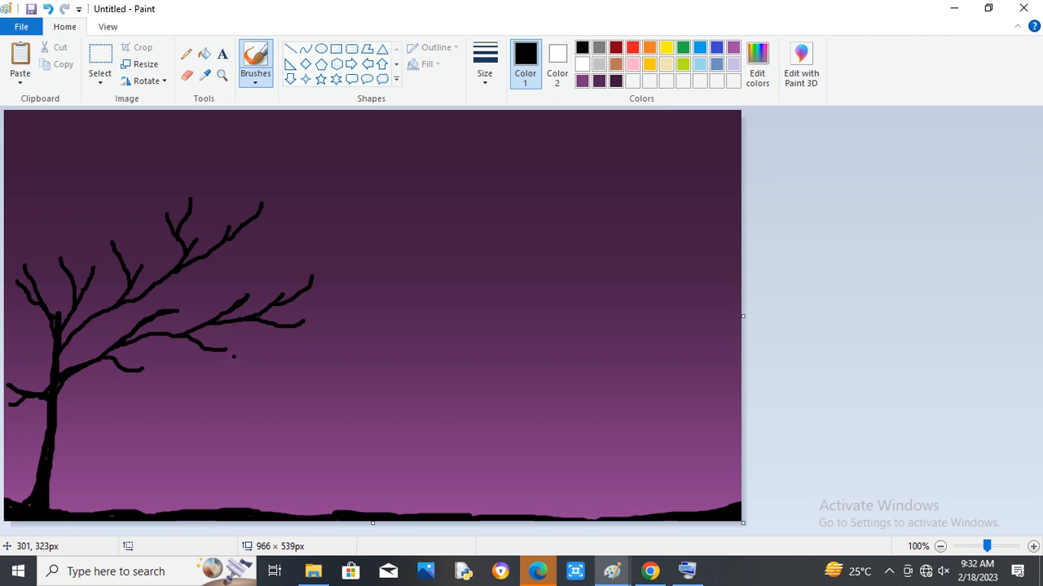
{"action": "mouse_move", "coordinate": [202, 348]}
{"action": "left_mouse_down"}
{"action": "mouse_move", "coordinate": [215, 365]}
{"action": "mouse_move", "coordinate": [242, 360]}
{"action": "left_mouse_up"}
{"action": "mouse_move", "coordinate": [215, 364]}
{"action": "left_mouse_down"}
{"action": "mouse_move", "coordinate": [243, 377]}
{"action": "mouse_move", "coordinate": [266, 369]}
{"action": "left_mouse_up"}
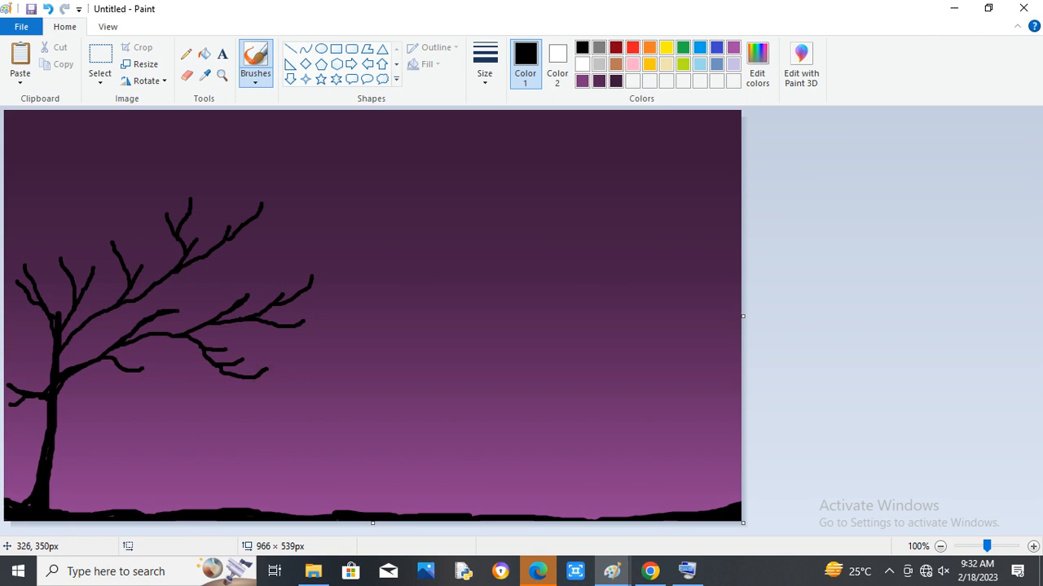
{"action": "mouse_move", "coordinate": [263, 376]}
{"action": "left_mouse_down"}
{"action": "mouse_move", "coordinate": [286, 376]}
{"action": "mouse_move", "coordinate": [294, 360]}
{"action": "left_mouse_up"}
{"action": "left_click", "coordinate": [47, 9]}
{"action": "left_click", "coordinate": [47, 9]}
{"action": "left_click", "coordinate": [47, 9]}
{"action": "left_click", "coordinate": [47, 9]}
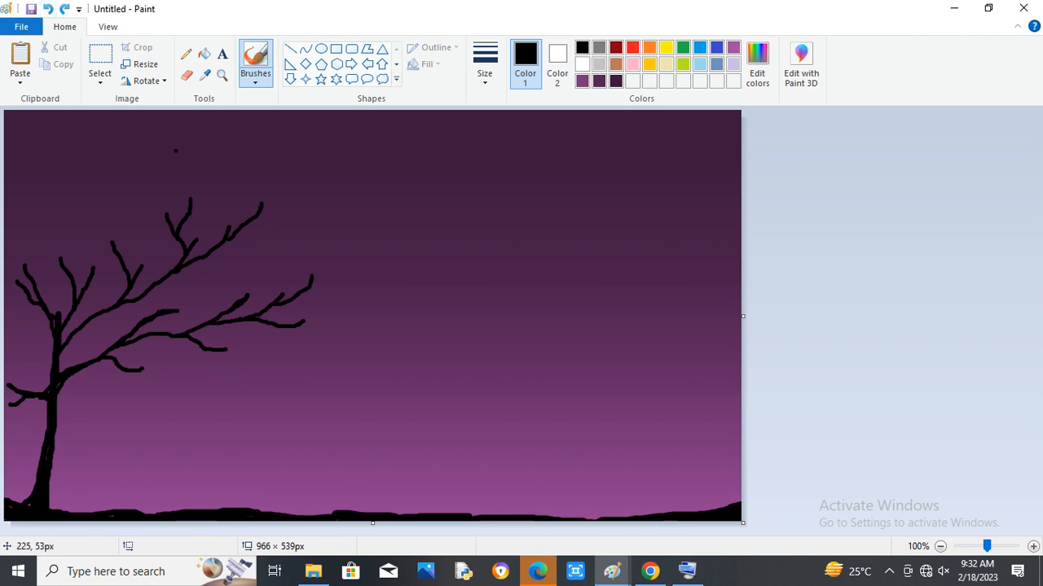
- Extend both tips of the lower right branch with small twigs
{"action": "left_click_drag", "start_coordinate": [313, 286], "coordinate": [330, 269]}
{"action": "left_click", "coordinate": [316, 297]}
{"action": "key", "text": "ctrl+z"}
{"action": "left_click", "coordinate": [296, 308]}
{"action": "left_click_drag", "start_coordinate": [292, 329], "coordinate": [324, 319]}
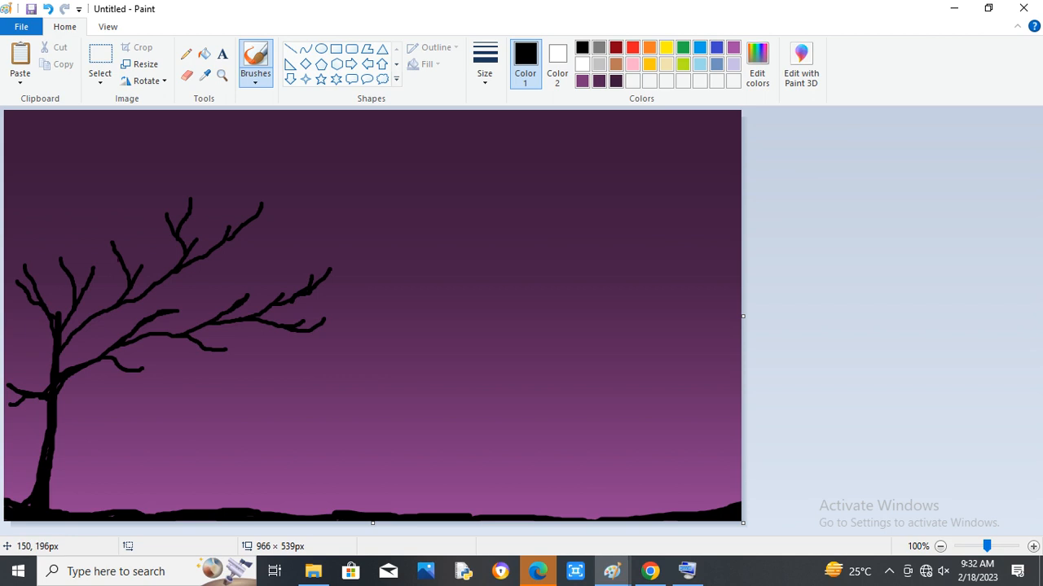
- Paint a new bough curving up and left from the upper branch, with a long twiggy arm rising to the right
{"action": "left_click_drag", "start_coordinate": [124, 266], "coordinate": [53, 218]}
{"action": "left_click_drag", "start_coordinate": [87, 237], "coordinate": [97, 194]}
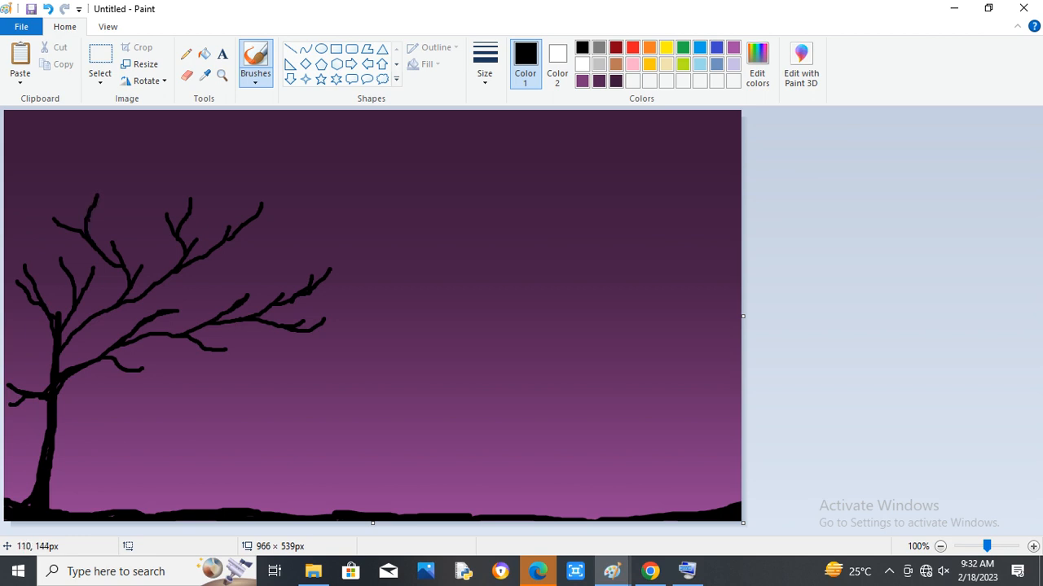
{"action": "mouse_move", "coordinate": [88, 220]}
{"action": "left_mouse_down"}
{"action": "mouse_move", "coordinate": [128, 185]}
{"action": "mouse_move", "coordinate": [127, 200]}
{"action": "mouse_move", "coordinate": [154, 181]}
{"action": "mouse_move", "coordinate": [158, 166]}
{"action": "left_mouse_up"}
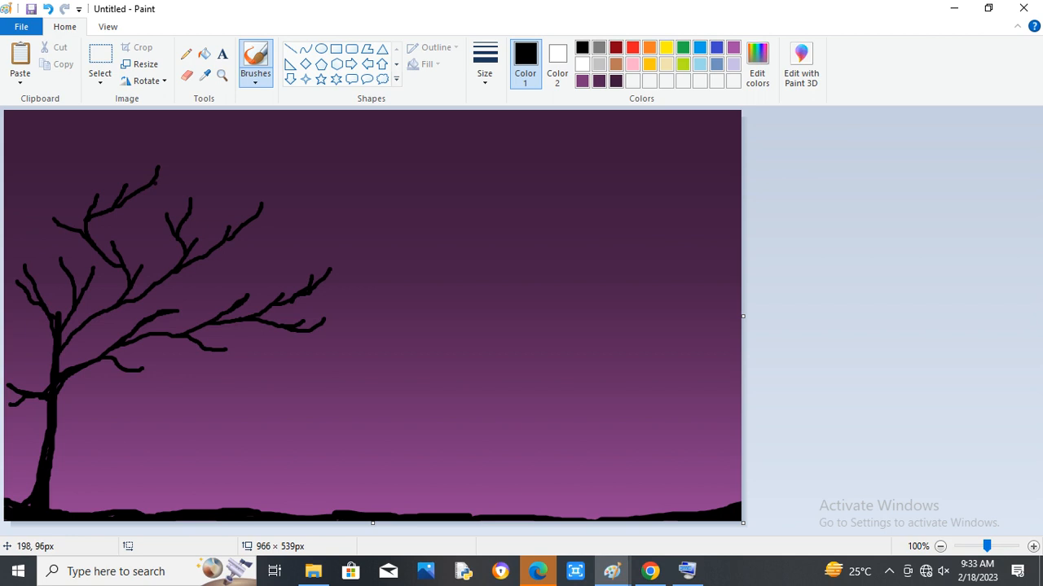
{"action": "left_click_drag", "start_coordinate": [154, 185], "coordinate": [194, 154]}
{"action": "left_click_drag", "start_coordinate": [178, 166], "coordinate": [168, 148]}
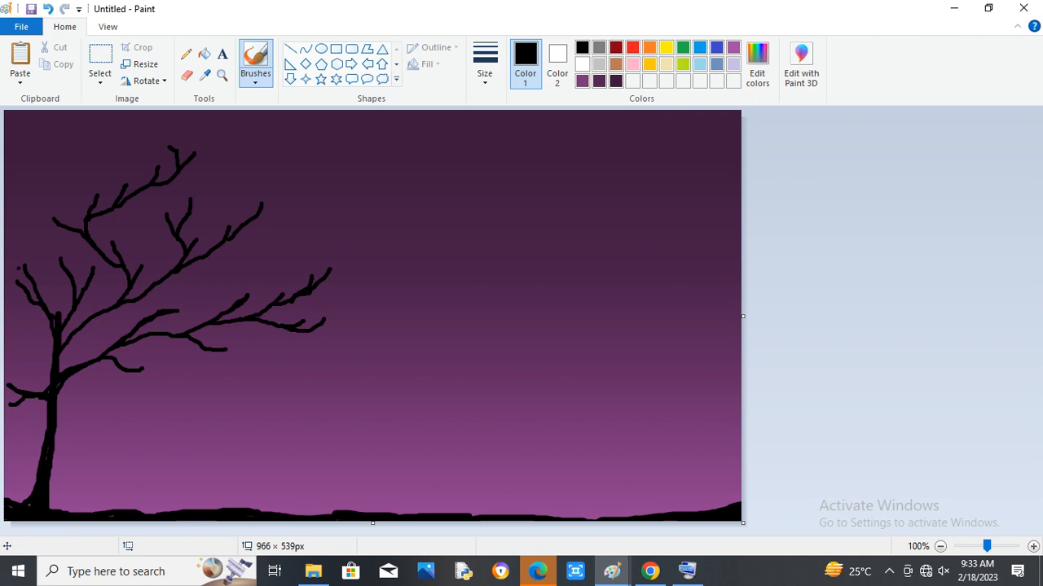
- Paint a small forked twig above the trunk and extend the tips of the upper right branches
{"action": "left_click_drag", "start_coordinate": [68, 285], "coordinate": [34, 252]}
{"action": "left_click_drag", "start_coordinate": [44, 245], "coordinate": [41, 235]}
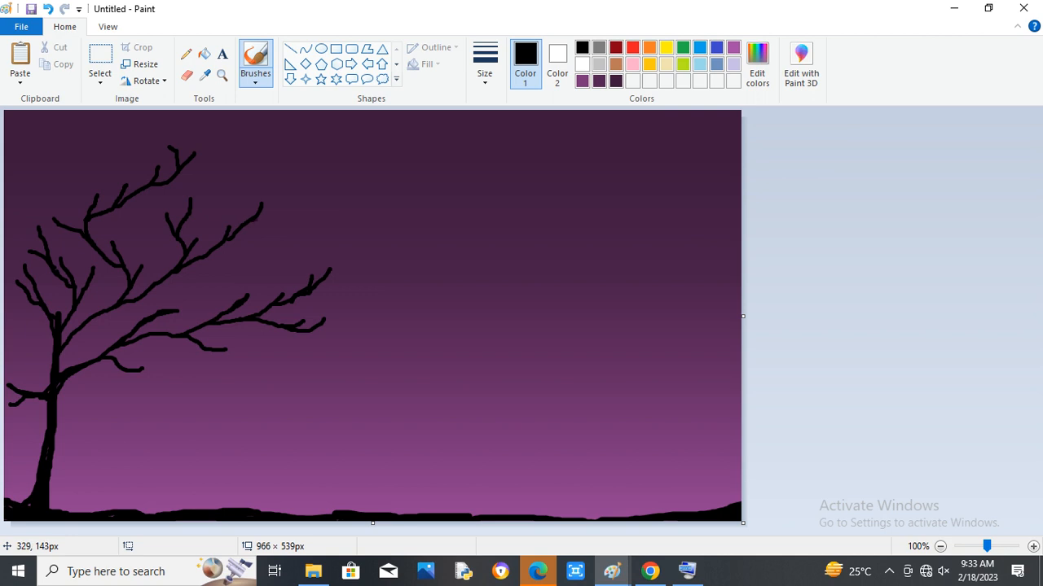
{"action": "left_click_drag", "start_coordinate": [262, 216], "coordinate": [278, 193]}
{"action": "left_click_drag", "start_coordinate": [211, 190], "coordinate": [225, 185]}
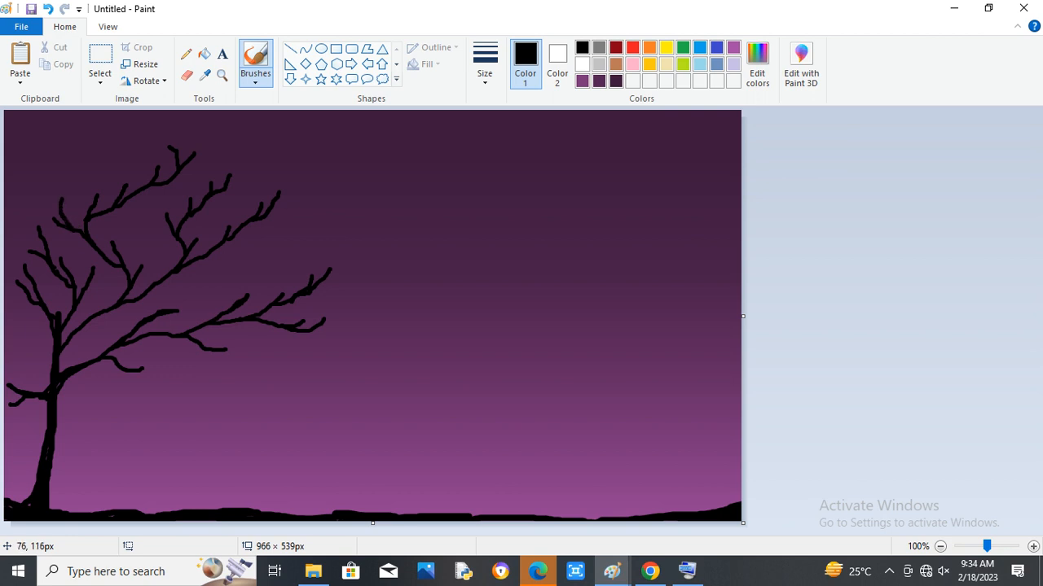
- Paint a forked branch from the upper left bough up to near the top edge of the canvas
{"action": "left_click_drag", "start_coordinate": [57, 214], "coordinate": [52, 181]}
{"action": "mouse_move", "coordinate": [52, 194]}
{"action": "left_mouse_down"}
{"action": "mouse_move", "coordinate": [89, 170]}
{"action": "mouse_move", "coordinate": [100, 147]}
{"action": "mouse_move", "coordinate": [74, 162]}
{"action": "mouse_move", "coordinate": [72, 129]}
{"action": "left_mouse_up"}
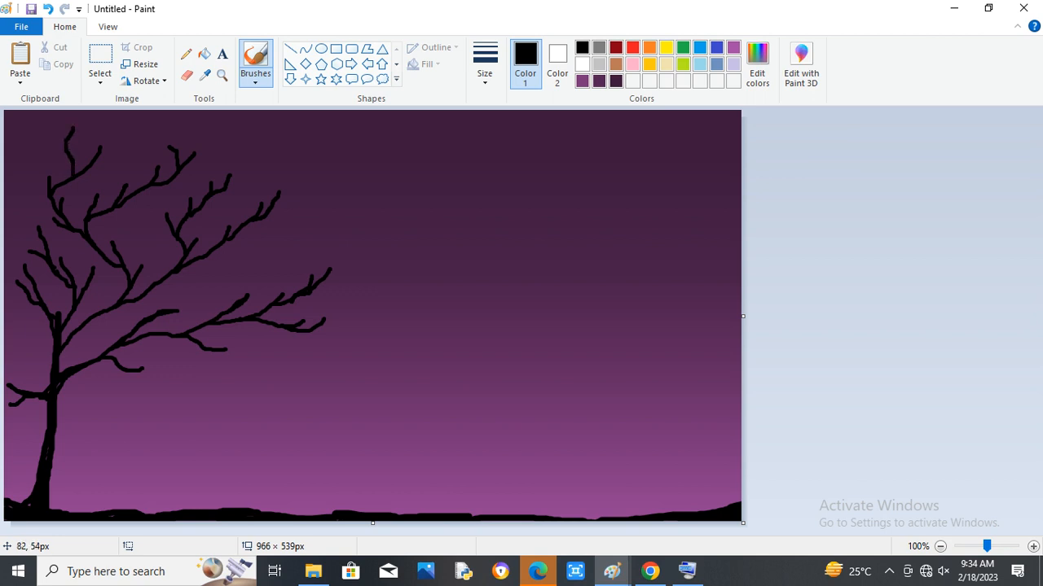
{"action": "left_click_drag", "start_coordinate": [76, 149], "coordinate": [101, 124]}
{"action": "left_click_drag", "start_coordinate": [66, 134], "coordinate": [53, 119]}
{"action": "left_click", "coordinate": [303, 232]}
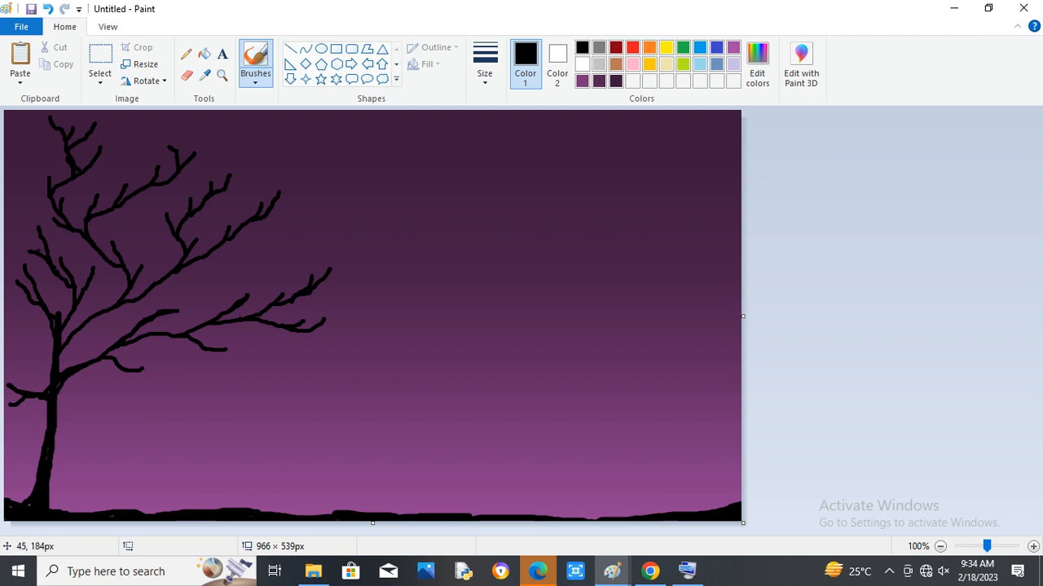
- Paint a forked branch up along the left edge and add short twigs to the lower right and short left branches
{"action": "left_click_drag", "start_coordinate": [45, 246], "coordinate": [25, 221]}
{"action": "mouse_move", "coordinate": [30, 228]}
{"action": "left_mouse_down"}
{"action": "mouse_move", "coordinate": [15, 197]}
{"action": "mouse_move", "coordinate": [28, 192]}
{"action": "left_mouse_up"}
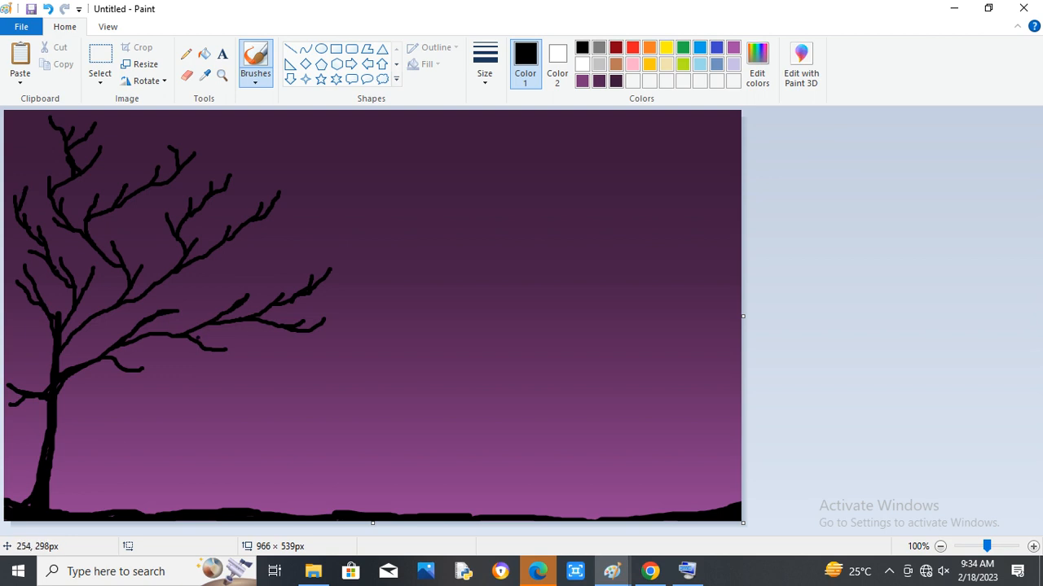
{"action": "left_click_drag", "start_coordinate": [203, 350], "coordinate": [229, 364]}
{"action": "left_click_drag", "start_coordinate": [151, 313], "coordinate": [175, 289]}
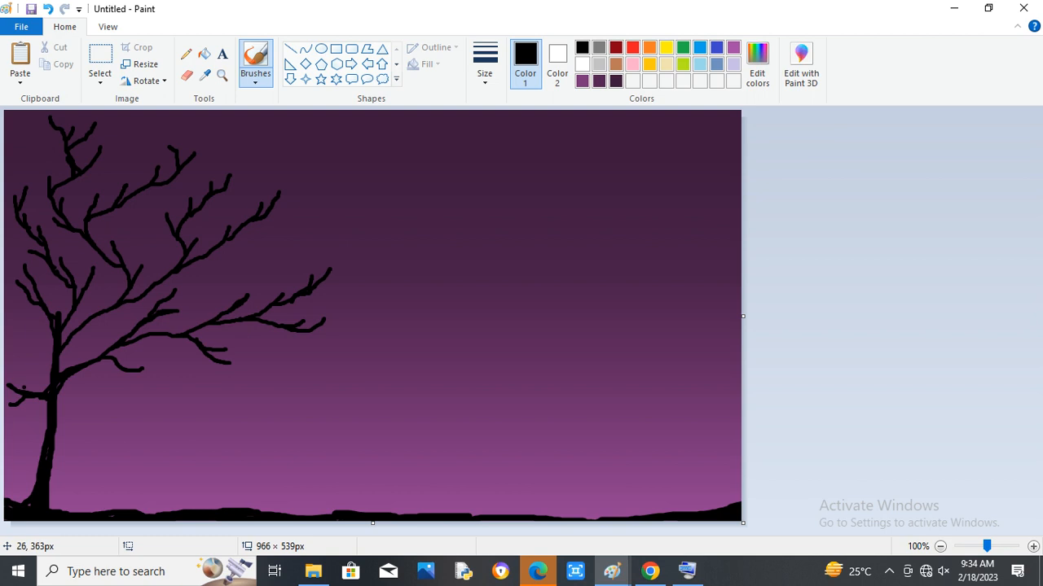
{"action": "mouse_move", "coordinate": [26, 373]}
{"action": "left_mouse_down"}
{"action": "mouse_move", "coordinate": [13, 348]}
{"action": "mouse_move", "coordinate": [8, 360]}
{"action": "left_mouse_up"}
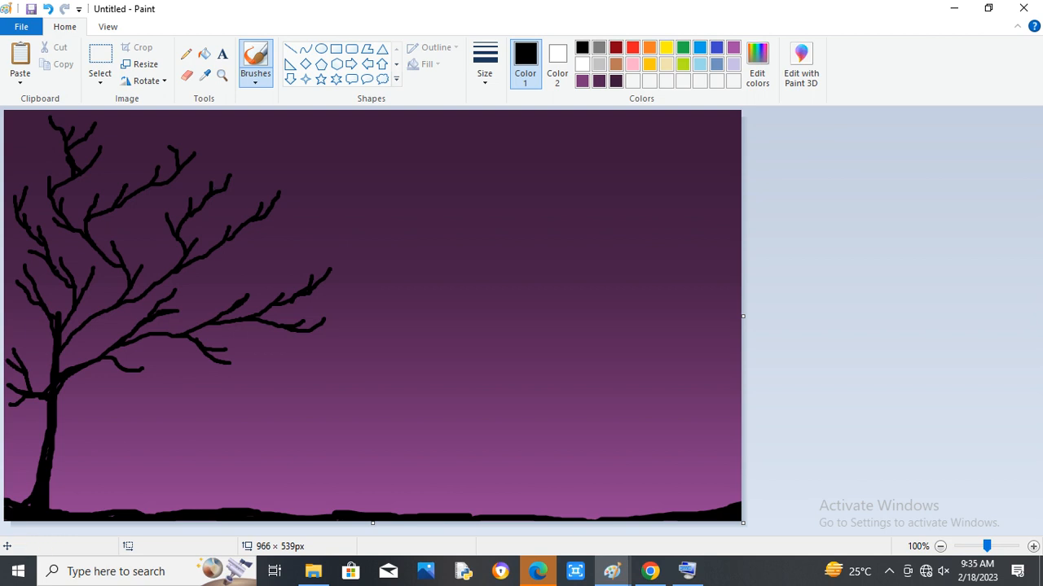
- Draw two vertical black lines as swing ropes hanging from the upper right branch, the left one about 212 px long, ending at roughly the same height
{"action": "left_click", "coordinate": [291, 49]}
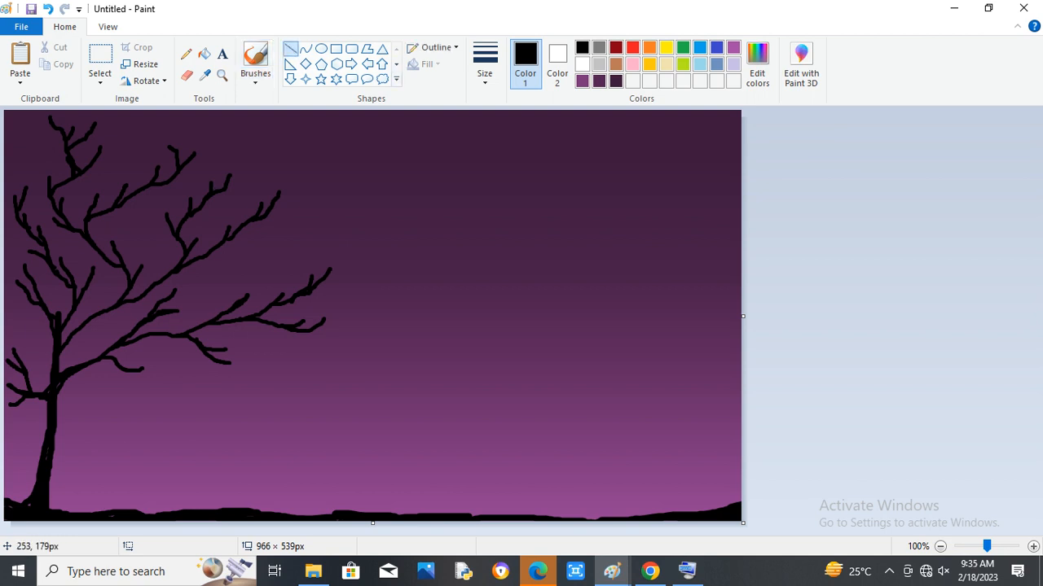
{"action": "left_click_drag", "start_coordinate": [203, 259], "coordinate": [204, 419]}
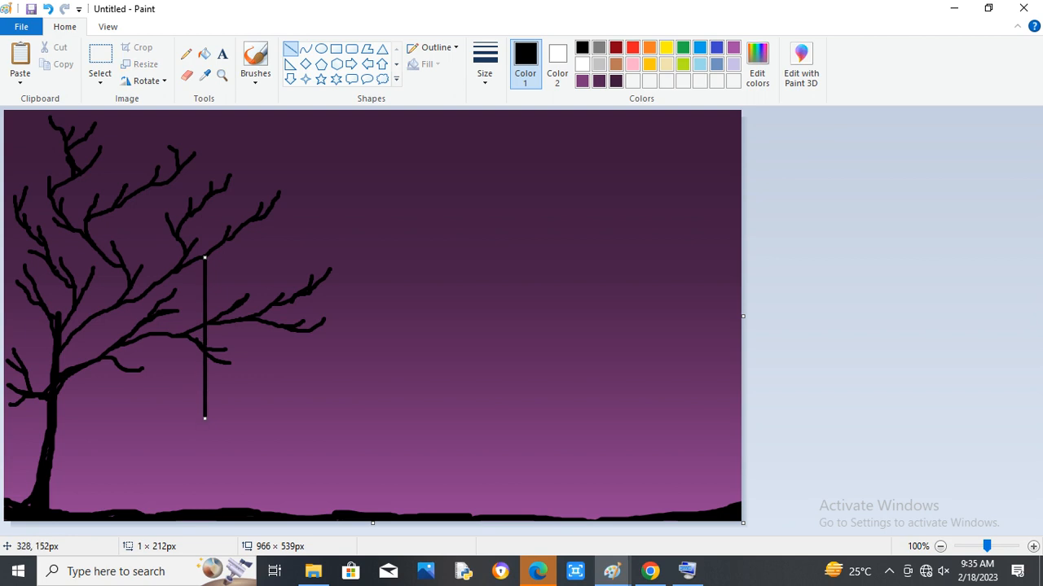
{"action": "left_click_drag", "start_coordinate": [254, 226], "coordinate": [256, 407]}
{"action": "left_click_drag", "start_coordinate": [256, 358], "coordinate": [258, 356]}
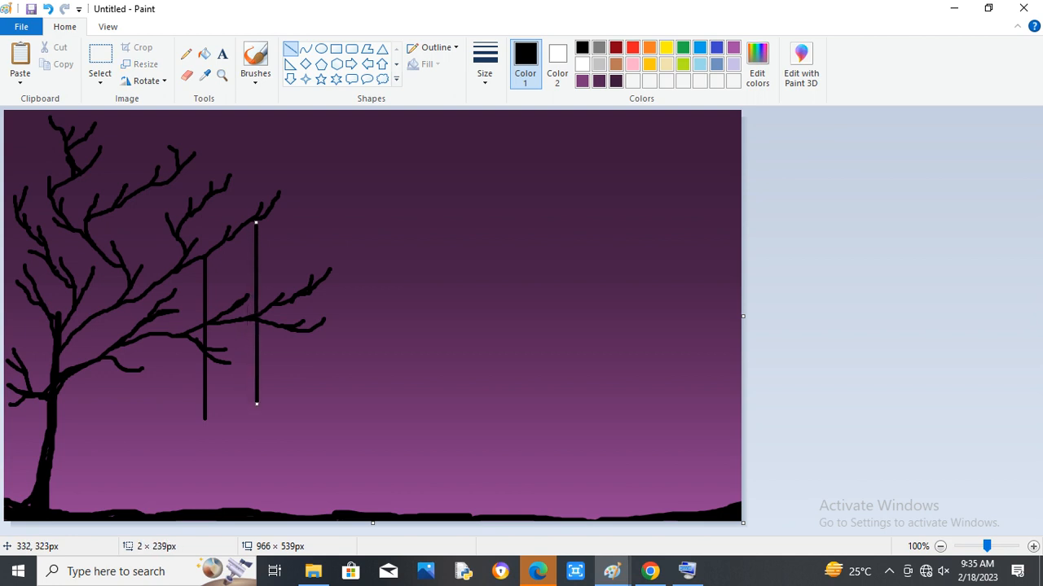
{"action": "left_click_drag", "start_coordinate": [256, 401], "coordinate": [256, 421]}
{"action": "left_click", "coordinate": [324, 288]}
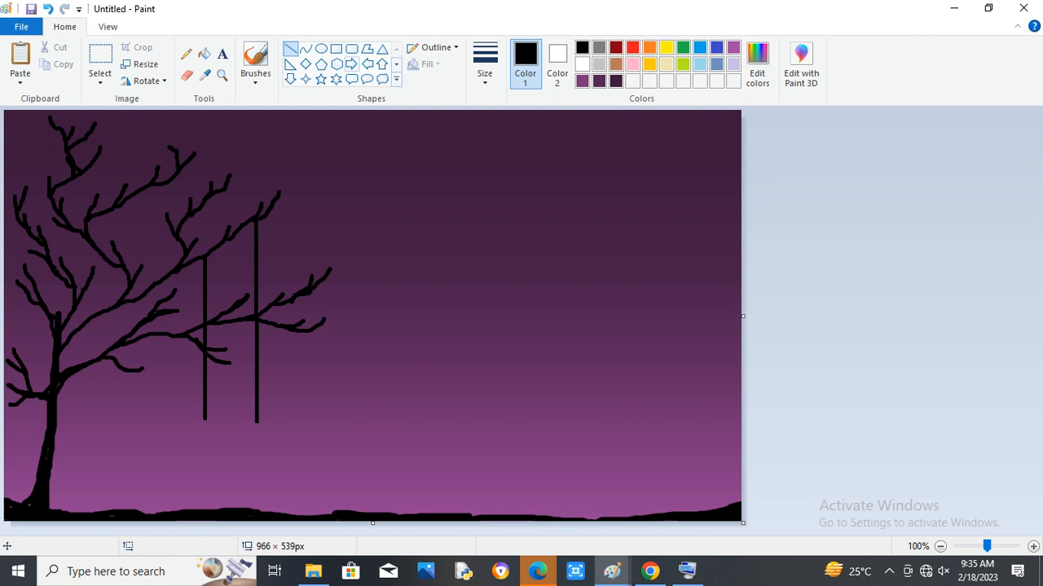
- Draw a thin, wide black rectangle across the lower ends of the two ropes as the swing seat
{"action": "left_click", "coordinate": [335, 49]}
{"action": "left_click_drag", "start_coordinate": [193, 418], "coordinate": [267, 422]}
{"action": "left_click", "coordinate": [345, 381]}
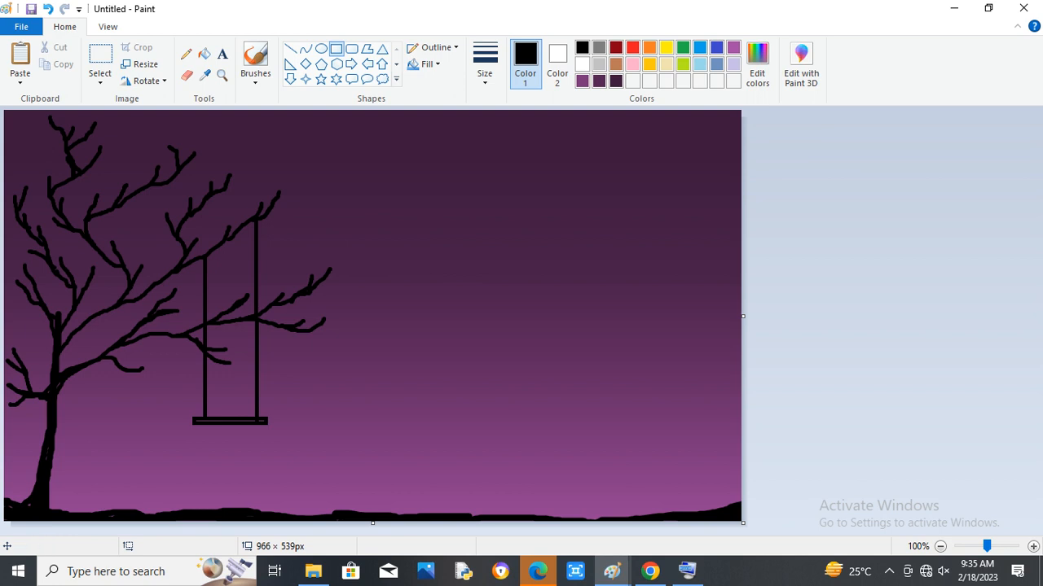
- Set Color 2 to black and fill the inside of the swing seat using the Eraser
{"action": "left_click", "coordinate": [255, 58]}
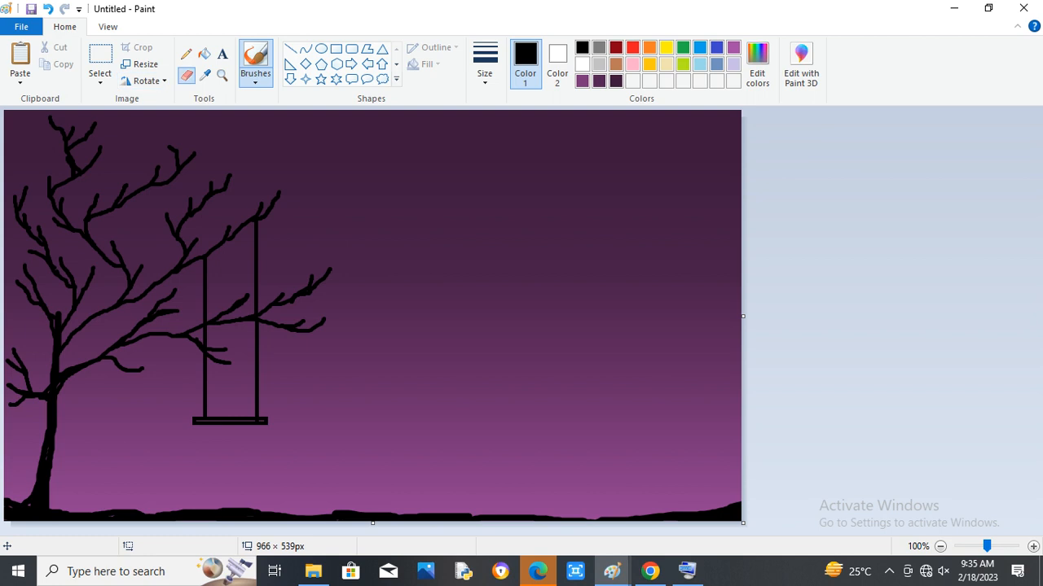
{"action": "left_click", "coordinate": [187, 75]}
{"action": "left_click", "coordinate": [557, 64]}
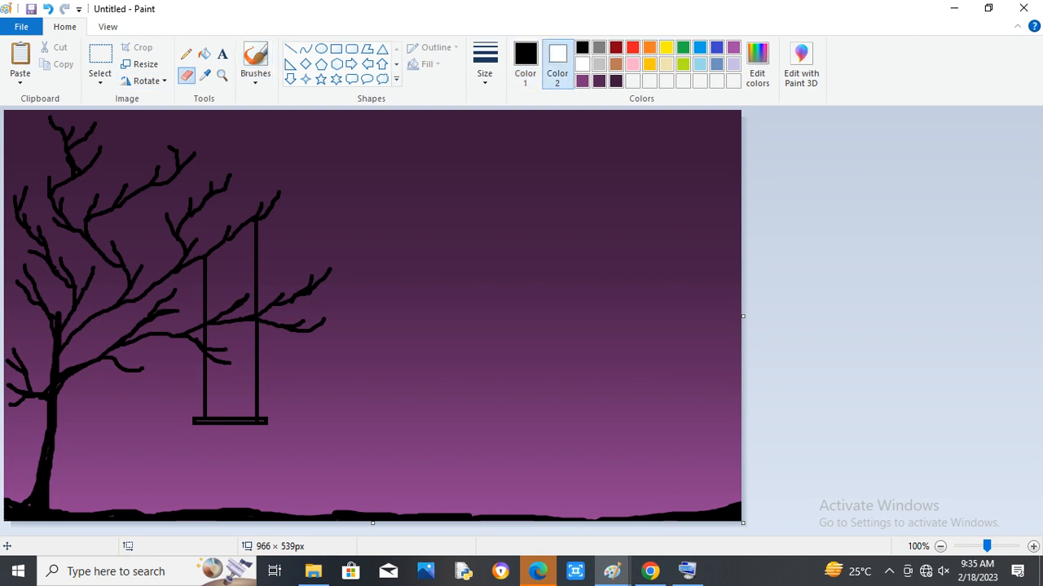
{"action": "left_click", "coordinate": [581, 47]}
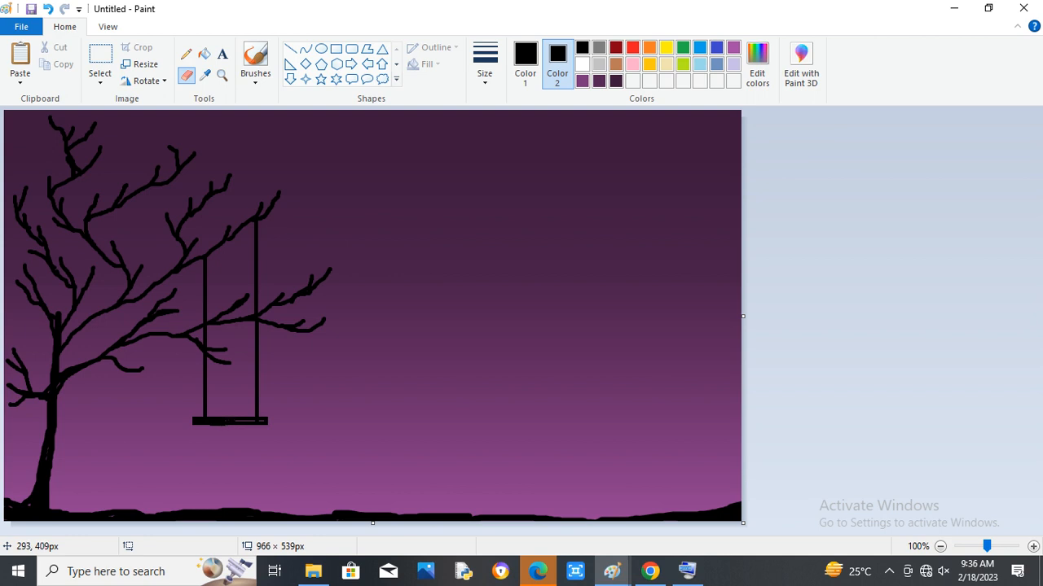
{"action": "left_click_drag", "start_coordinate": [240, 422], "coordinate": [253, 426]}
{"action": "key", "text": "ctrl+z"}
{"action": "left_click", "coordinate": [255, 59]}
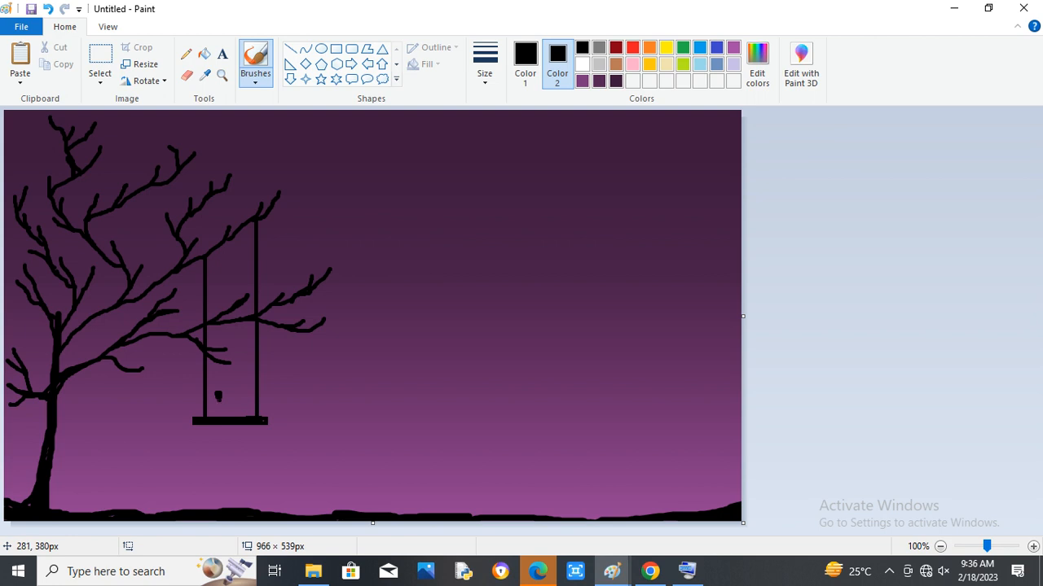
{"action": "left_click_drag", "start_coordinate": [217, 405], "coordinate": [215, 415]}
{"action": "left_click", "coordinate": [47, 9]}
{"action": "left_click", "coordinate": [48, 9]}
{"action": "left_click", "coordinate": [48, 9]}
{"action": "left_click", "coordinate": [48, 9]}
{"action": "left_click", "coordinate": [242, 407]}
{"action": "key", "text": "ctrl+z"}
{"action": "left_click", "coordinate": [362, 317]}
{"action": "key", "text": "ctrl+z"}
- Draw a vertical black line about 280 px tall rising from the ground right of the canvas centre
{"action": "left_click", "coordinate": [291, 48]}
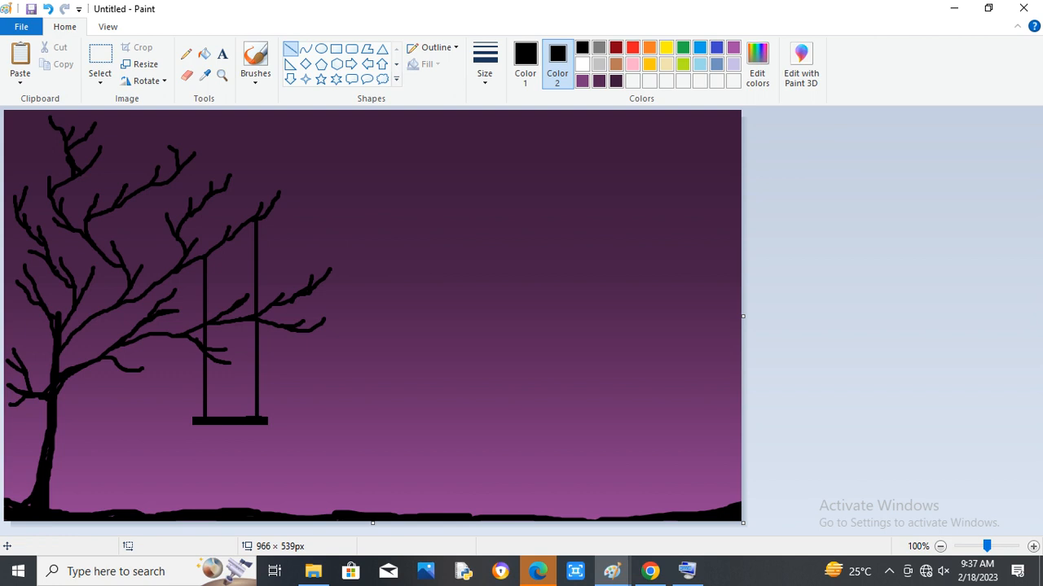
{"action": "left_click_drag", "start_coordinate": [470, 514], "coordinate": [470, 293]}
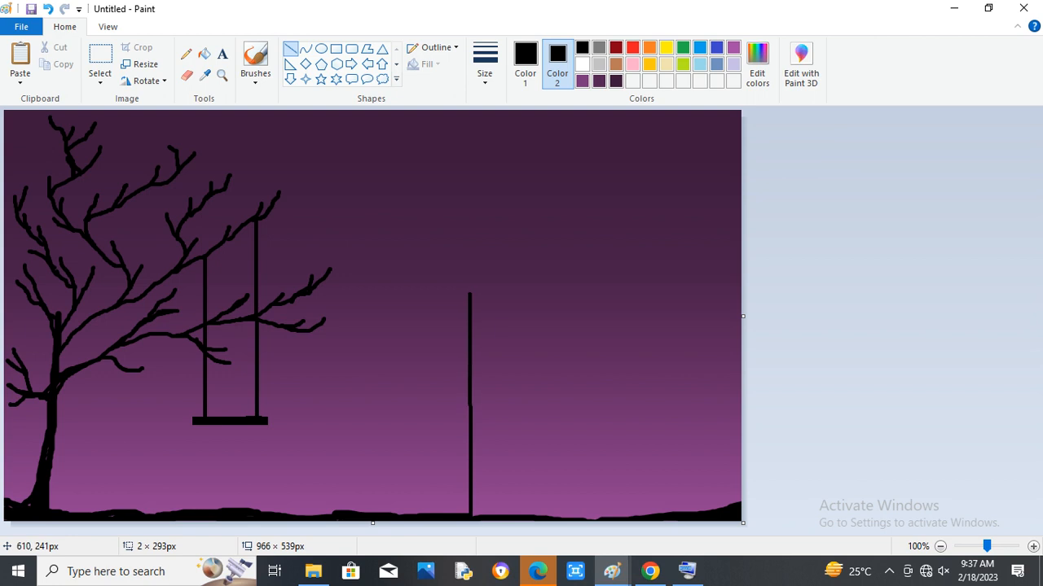
{"action": "left_click_drag", "start_coordinate": [470, 294], "coordinate": [470, 304]}
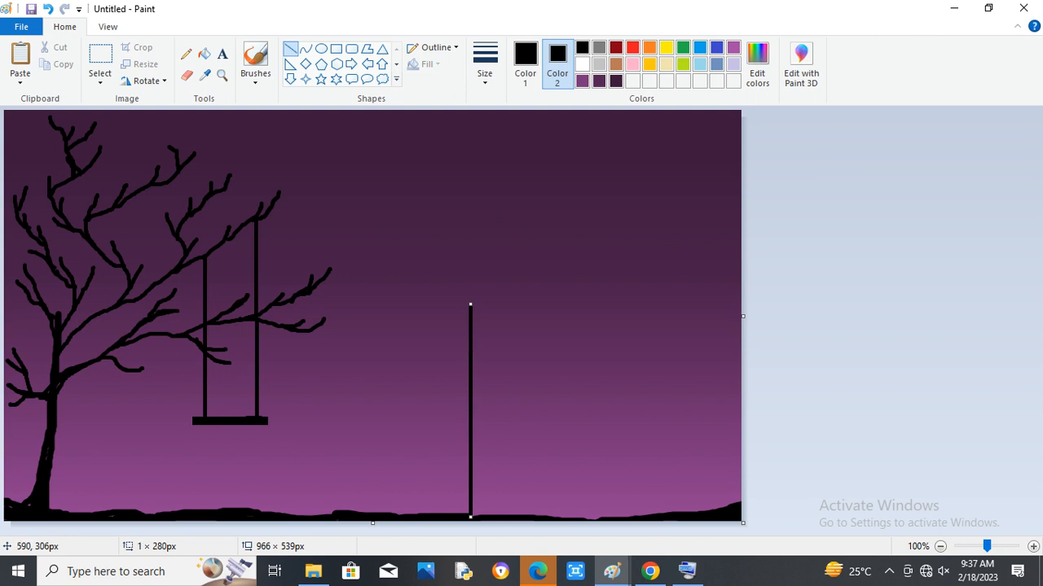
- Draw a vertical black line about half as tall as the existing pole, rising from the ground to its left
{"action": "left_click", "coordinate": [414, 429]}
{"action": "left_click_drag", "start_coordinate": [388, 408], "coordinate": [387, 517]}
{"action": "left_click", "coordinate": [338, 323]}
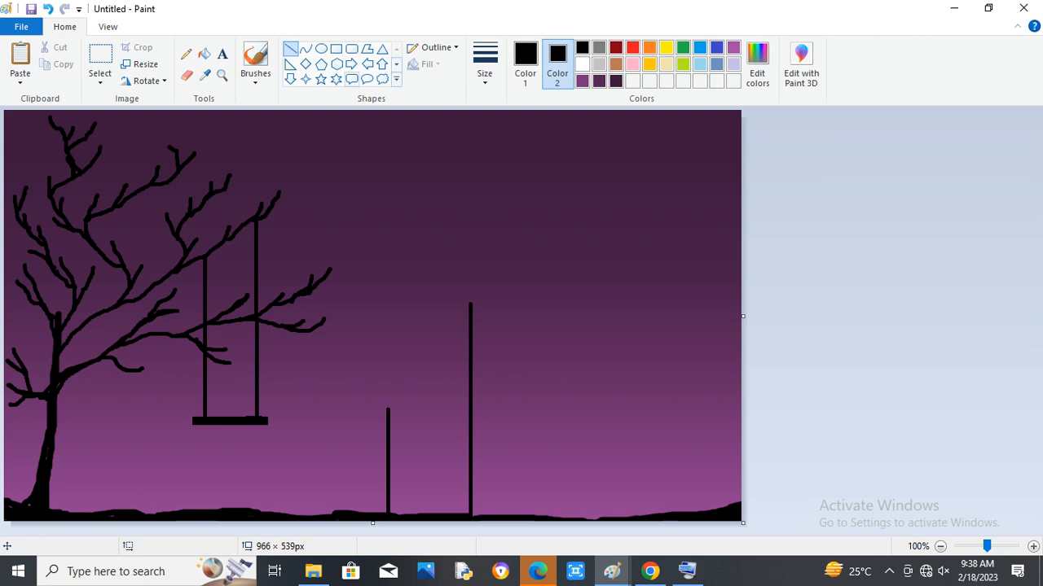
- Draw a black-outlined pentagon lamp with solid yellow fill on top of each pole, the shorter pole's about 40 × 43 px
{"action": "left_click", "coordinate": [322, 49]}
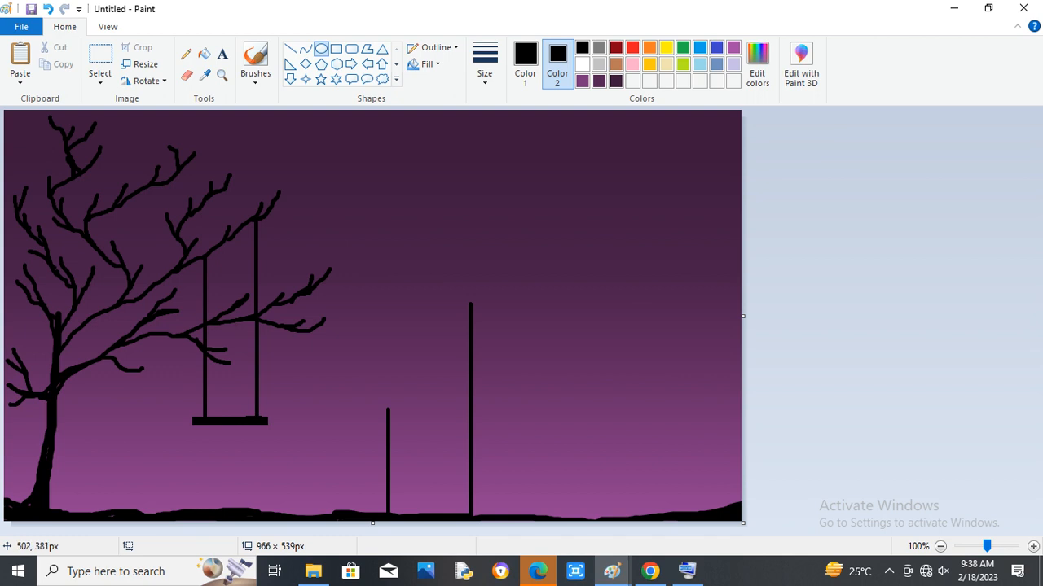
{"action": "left_click", "coordinate": [485, 63]}
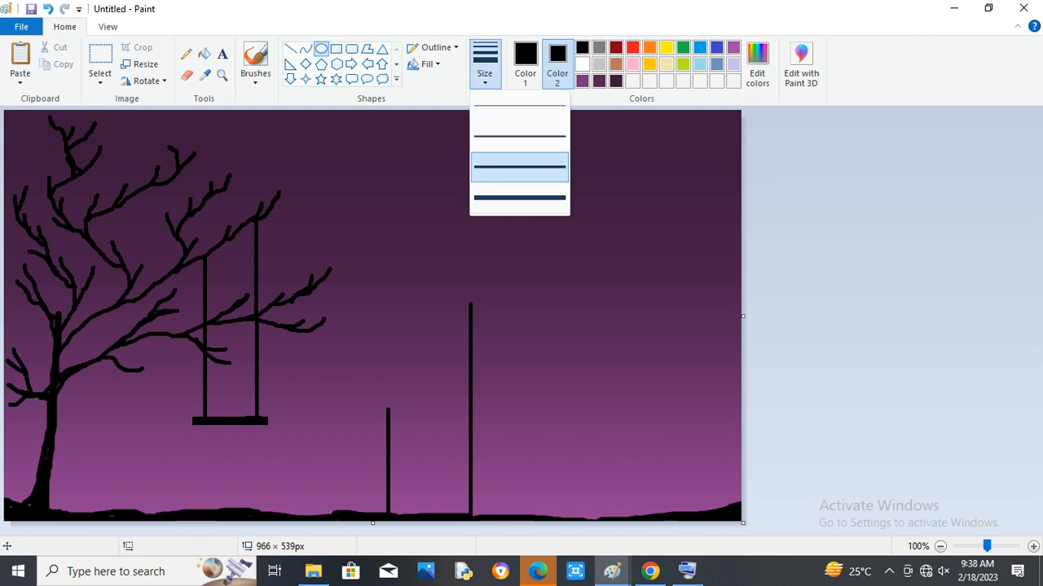
{"action": "left_click", "coordinate": [518, 166]}
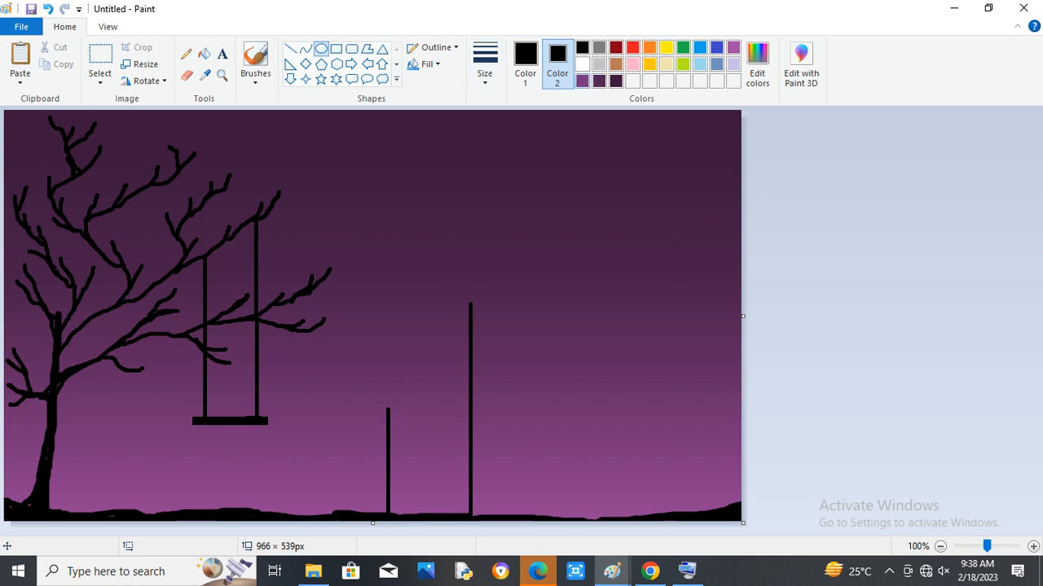
{"action": "left_click", "coordinate": [321, 64]}
{"action": "left_click", "coordinate": [666, 47]}
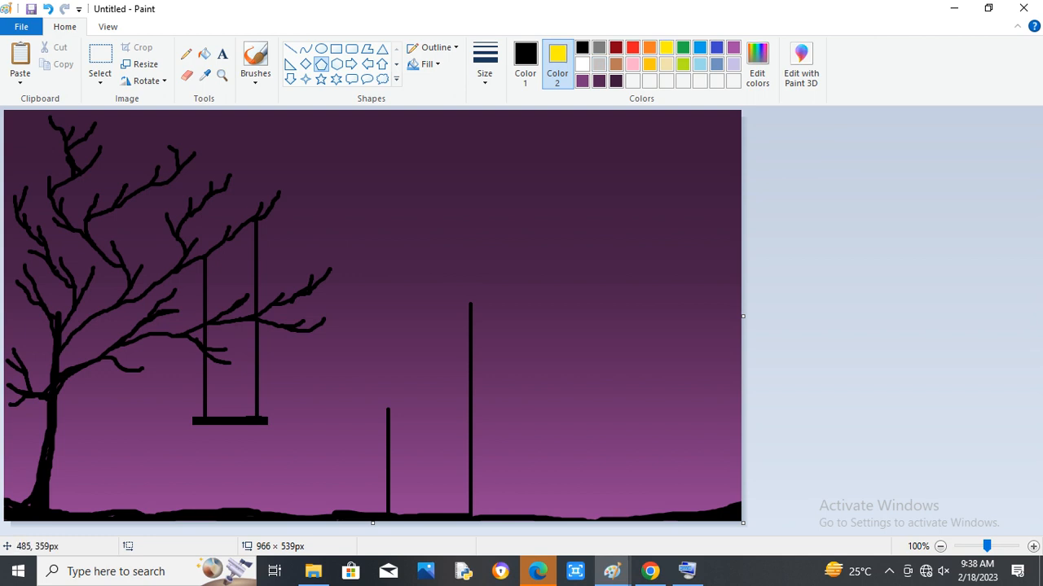
{"action": "left_click_drag", "start_coordinate": [372, 380], "coordinate": [403, 412]}
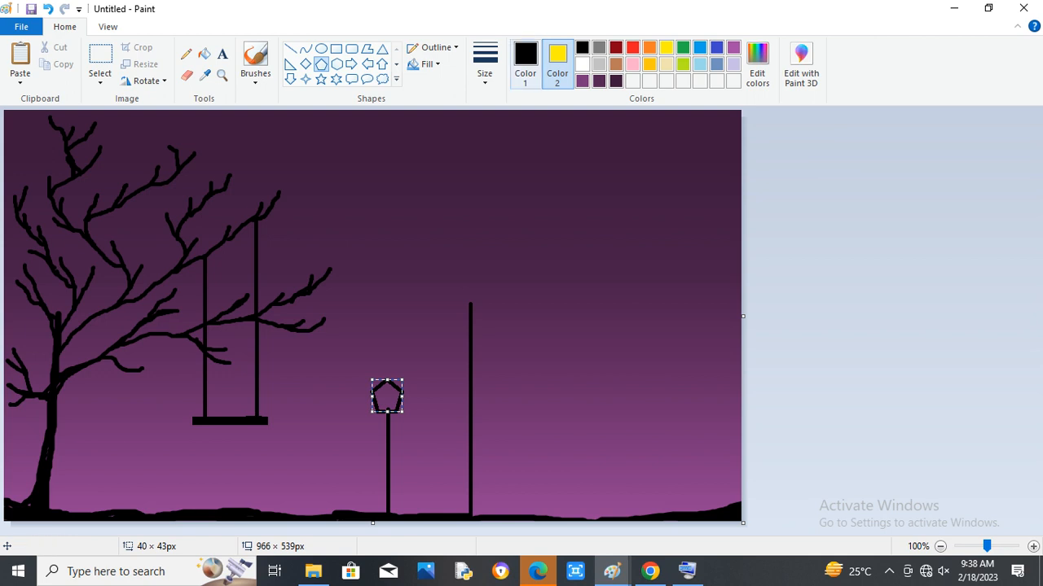
{"action": "left_click", "coordinate": [426, 64]}
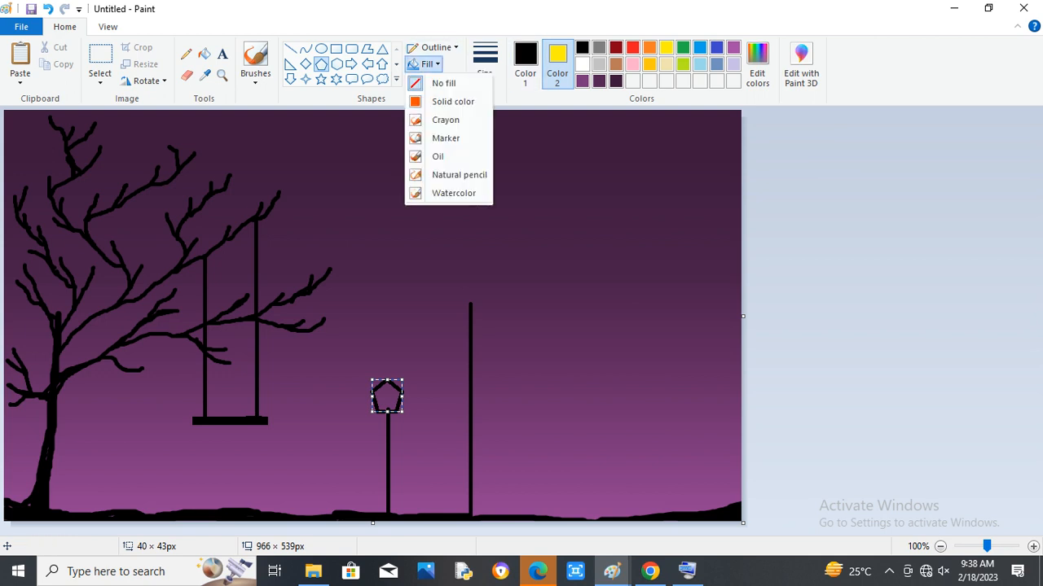
{"action": "left_click", "coordinate": [453, 101]}
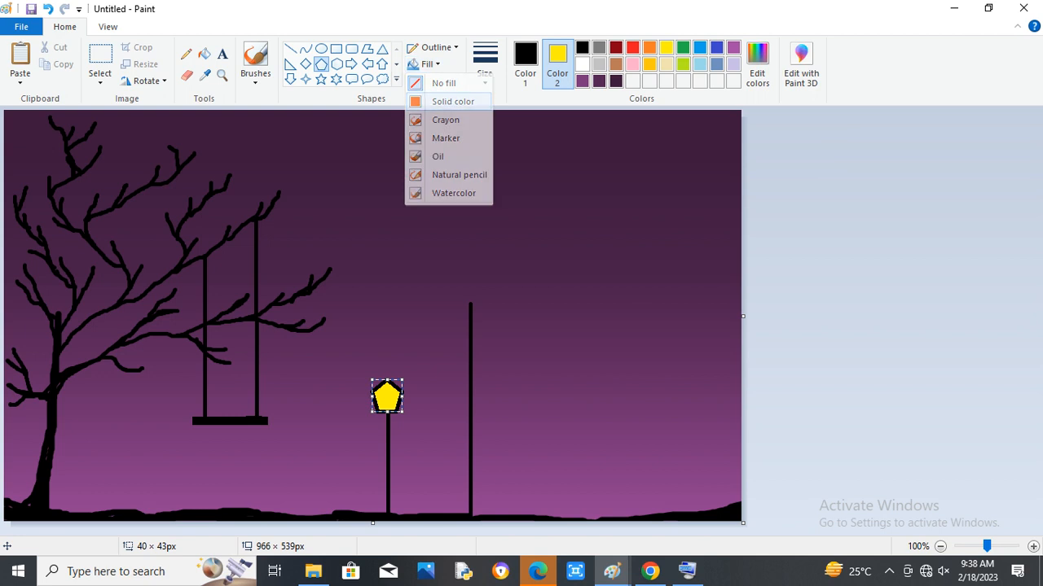
{"action": "left_click", "coordinate": [487, 282]}
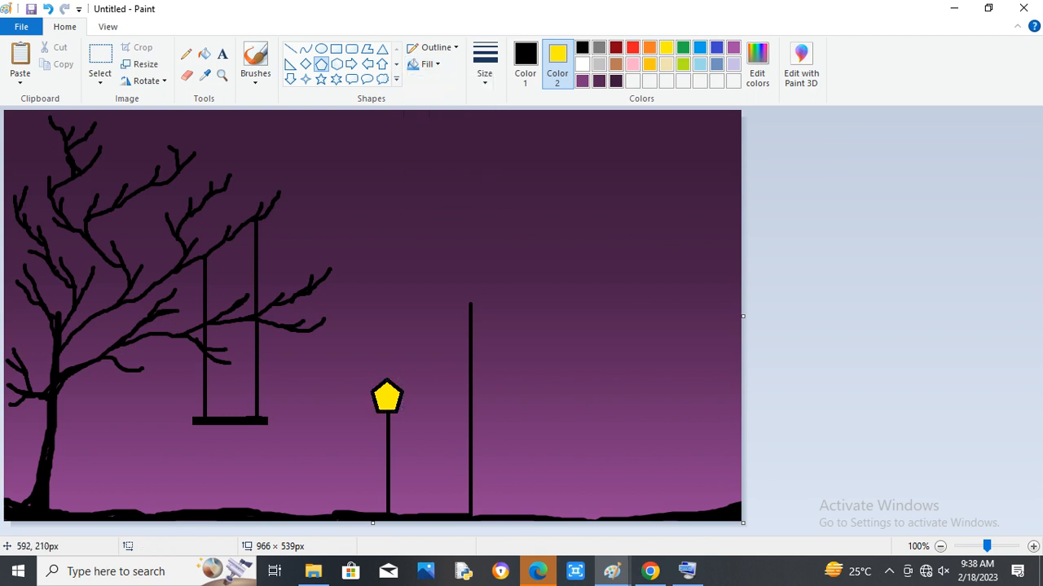
{"action": "left_click_drag", "start_coordinate": [457, 272], "coordinate": [487, 304]}
{"action": "left_click", "coordinate": [380, 185]}
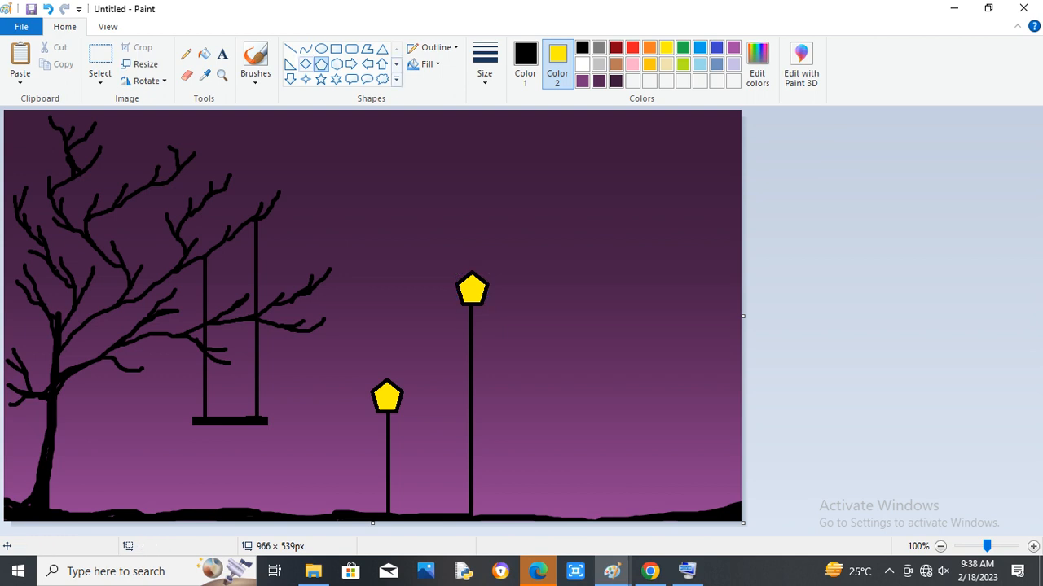
- Draw yellow highlight lines with the Line tool down the left edges of both lamp poles, using the thinnest line size for the finer ones
{"action": "left_click", "coordinate": [291, 49]}
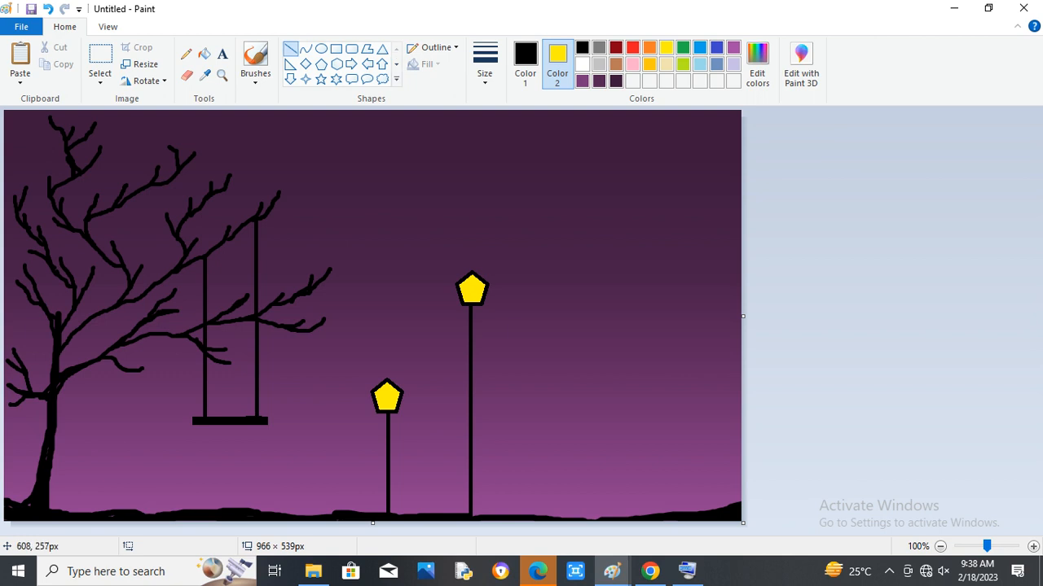
{"action": "left_click_drag", "start_coordinate": [469, 307], "coordinate": [468, 518]}
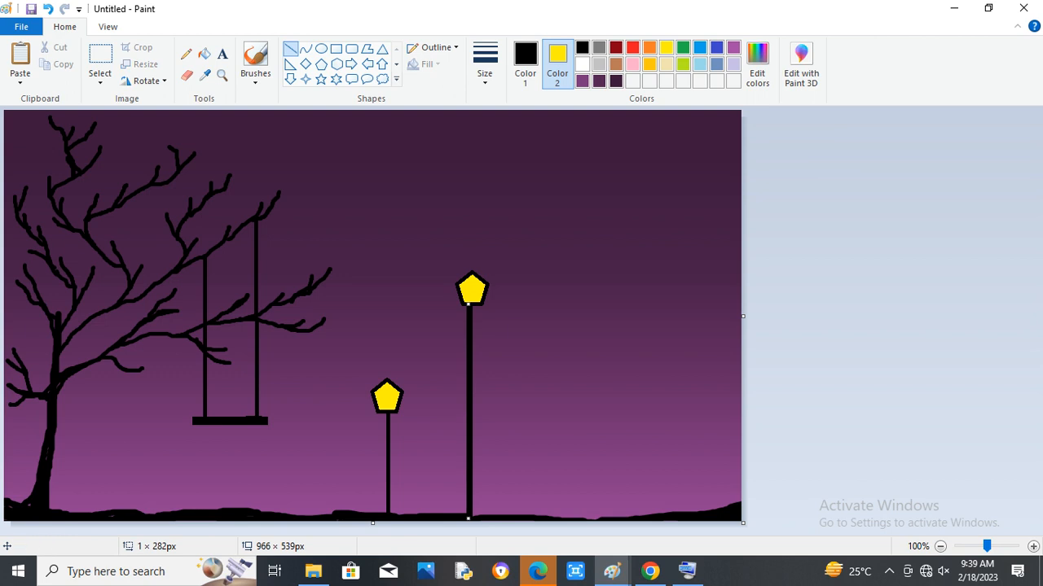
{"action": "key", "text": "ctrl+z"}
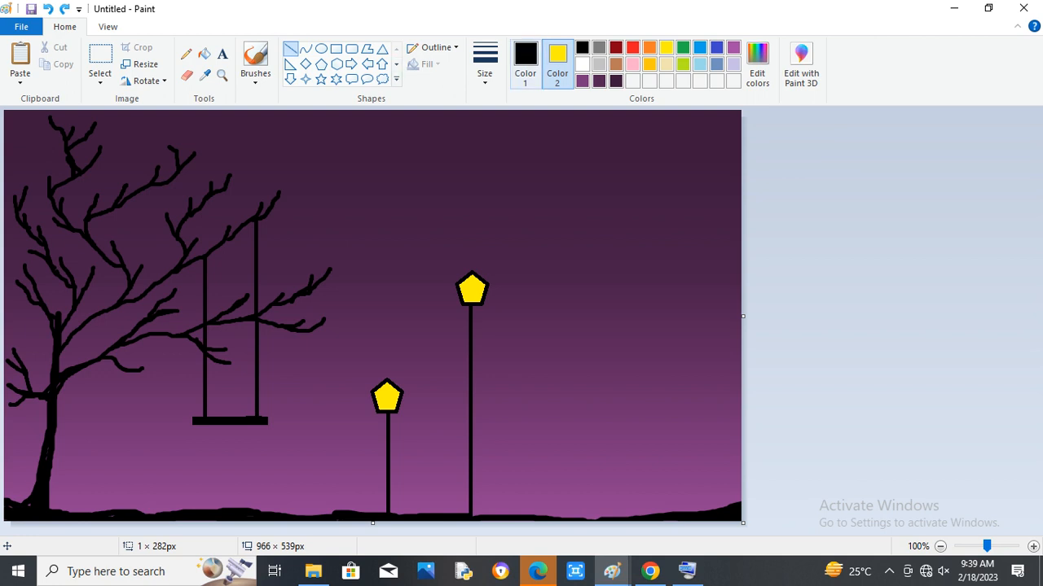
{"action": "left_click", "coordinate": [526, 62]}
{"action": "left_click", "coordinate": [666, 48]}
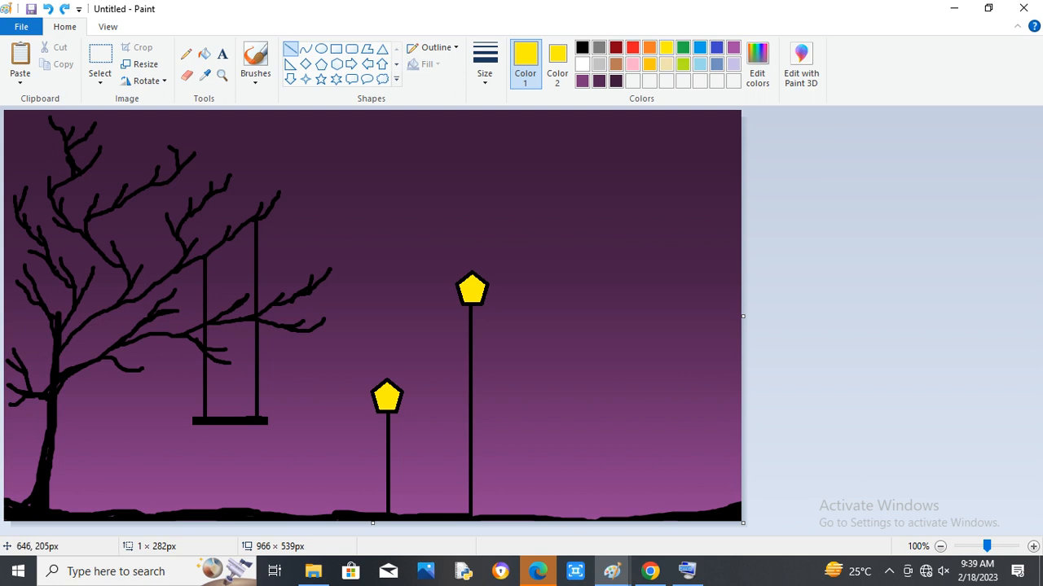
{"action": "left_click_drag", "start_coordinate": [469, 305], "coordinate": [468, 519]}
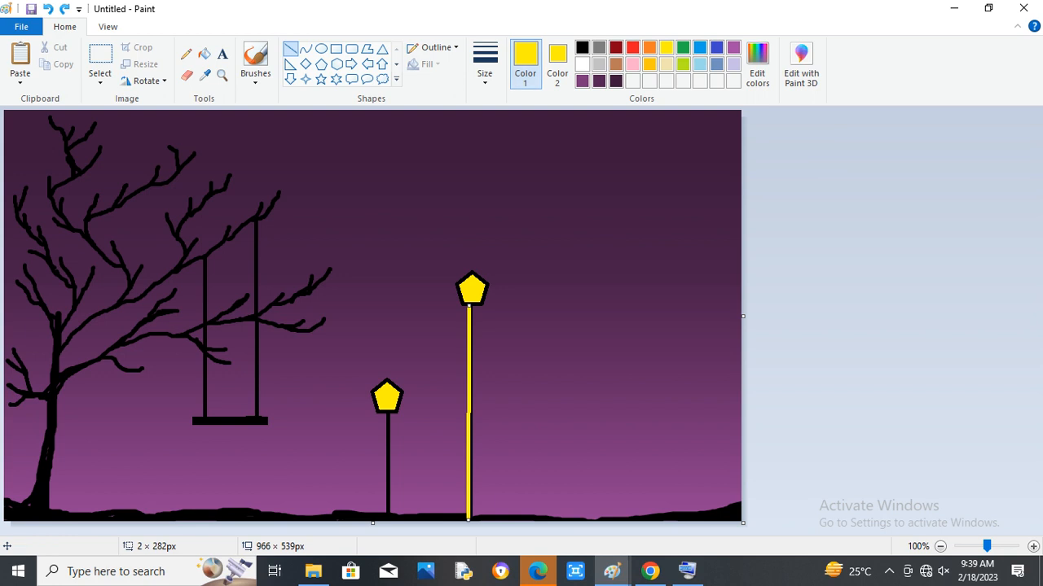
{"action": "left_click", "coordinate": [484, 64]}
{"action": "left_click", "coordinate": [518, 116]}
{"action": "left_click", "coordinate": [462, 286]}
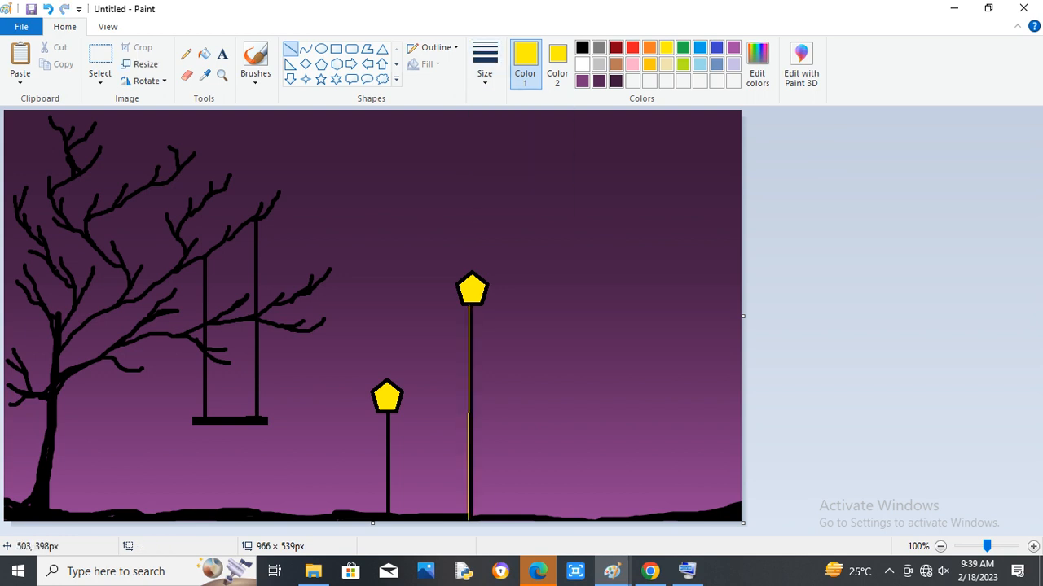
{"action": "left_click_drag", "start_coordinate": [387, 414], "coordinate": [387, 514]}
{"action": "left_click", "coordinate": [363, 404]}
- Draw thin yellow highlights along the top of the swing seat, one about 62 px long between the ropes and a tiny one at the left end
{"action": "left_click_drag", "start_coordinate": [207, 418], "coordinate": [254, 418]}
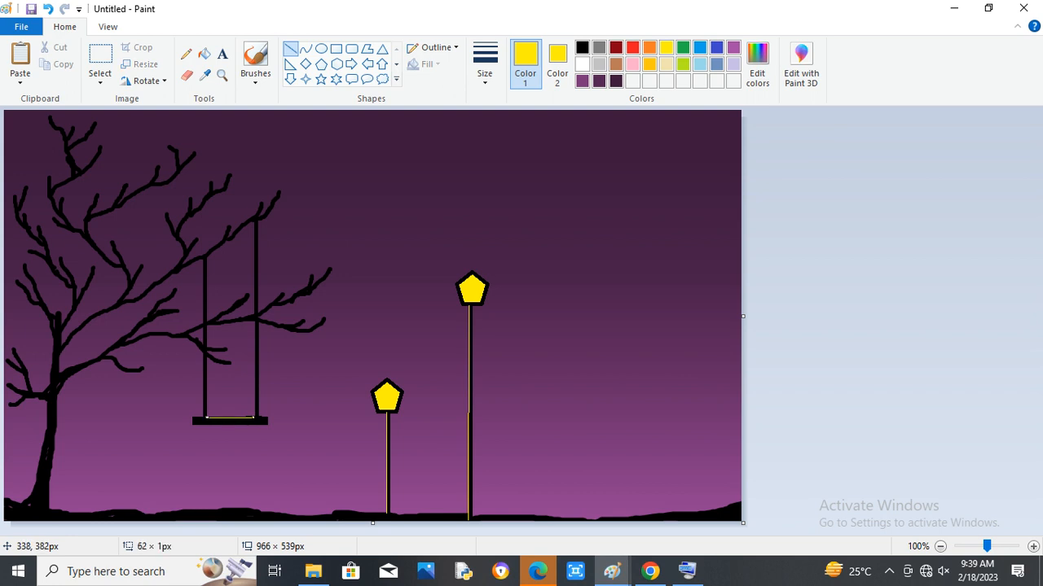
{"action": "left_click", "coordinate": [311, 408]}
{"action": "left_click_drag", "start_coordinate": [198, 419], "coordinate": [202, 420]}
{"action": "left_click", "coordinate": [279, 414]}
{"action": "left_click_drag", "start_coordinate": [248, 423], "coordinate": [270, 418]}
{"action": "left_click", "coordinate": [48, 9]}
{"action": "left_click_drag", "start_coordinate": [260, 220], "coordinate": [259, 417]}
{"action": "left_click_drag", "start_coordinate": [277, 282], "coordinate": [262, 283]}
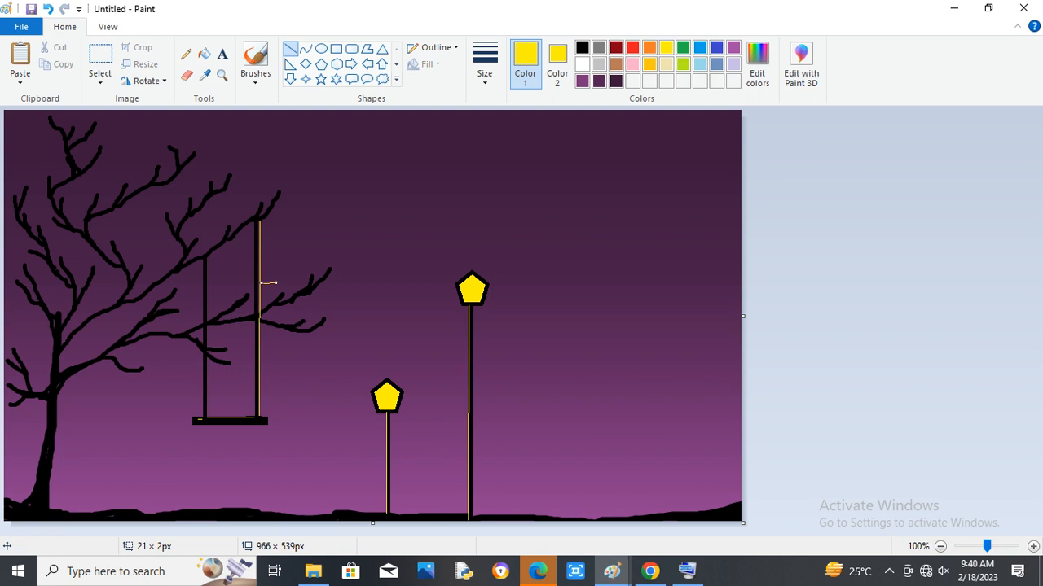
{"action": "left_click", "coordinate": [48, 9]}
{"action": "left_click", "coordinate": [48, 9]}
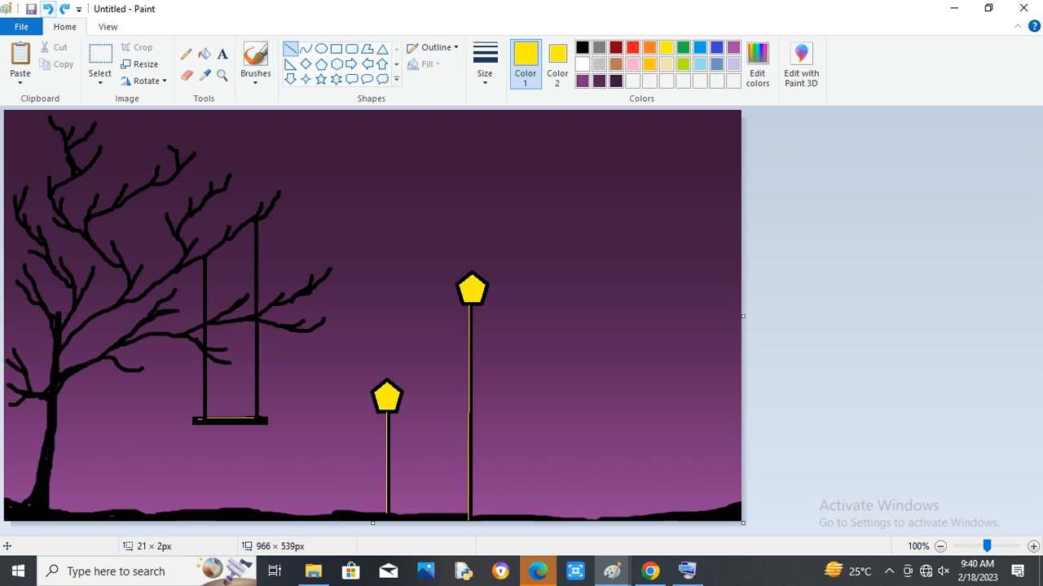
- Draw thin yellow highlight segments along the inner edges of the two swing ropes
{"action": "left_click_drag", "start_coordinate": [253, 224], "coordinate": [253, 313]}
{"action": "left_click", "coordinate": [251, 358]}
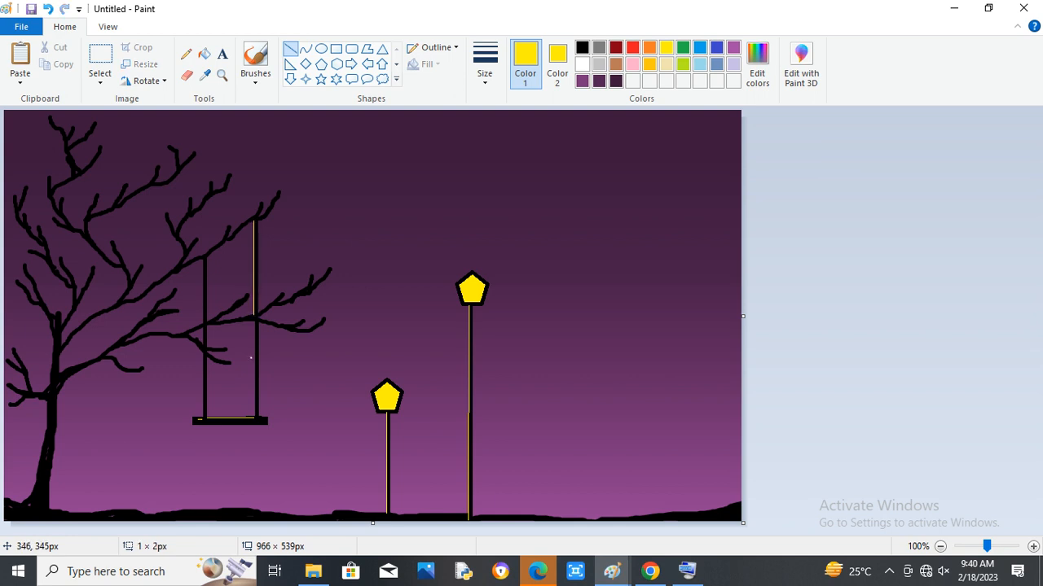
{"action": "left_click_drag", "start_coordinate": [251, 357], "coordinate": [207, 326]}
{"action": "left_click_drag", "start_coordinate": [249, 358], "coordinate": [207, 359]}
{"action": "left_click", "coordinate": [298, 359]}
{"action": "left_click_drag", "start_coordinate": [254, 378], "coordinate": [254, 405]}
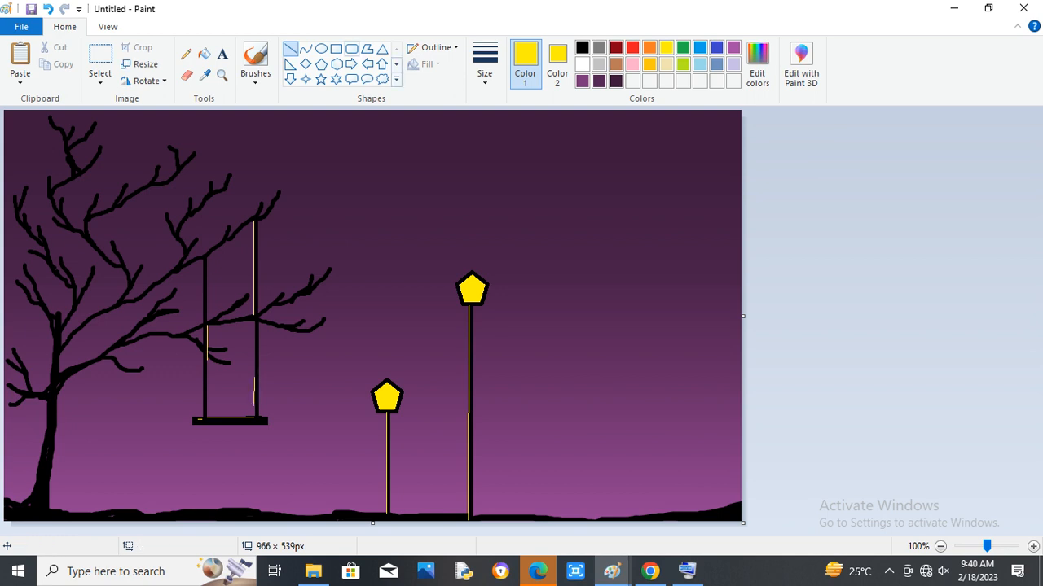
- Draw a solid black rectangle about 111 × 85 px on the ground right of the tall lamp as the house body
{"action": "left_click", "coordinate": [335, 48]}
{"action": "mouse_move", "coordinate": [557, 414]}
{"action": "left_mouse_down"}
{"action": "mouse_move", "coordinate": [603, 480]}
{"action": "mouse_move", "coordinate": [667, 516]}
{"action": "left_mouse_up"}
{"action": "left_click_drag", "start_coordinate": [557, 413], "coordinate": [583, 452]}
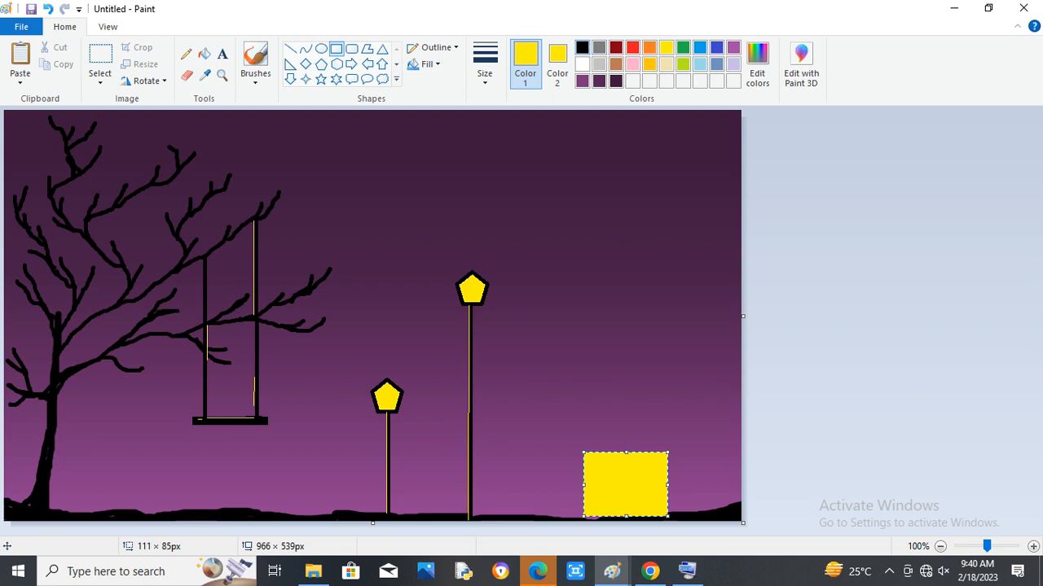
{"action": "left_click", "coordinate": [582, 48]}
{"action": "left_click", "coordinate": [557, 64]}
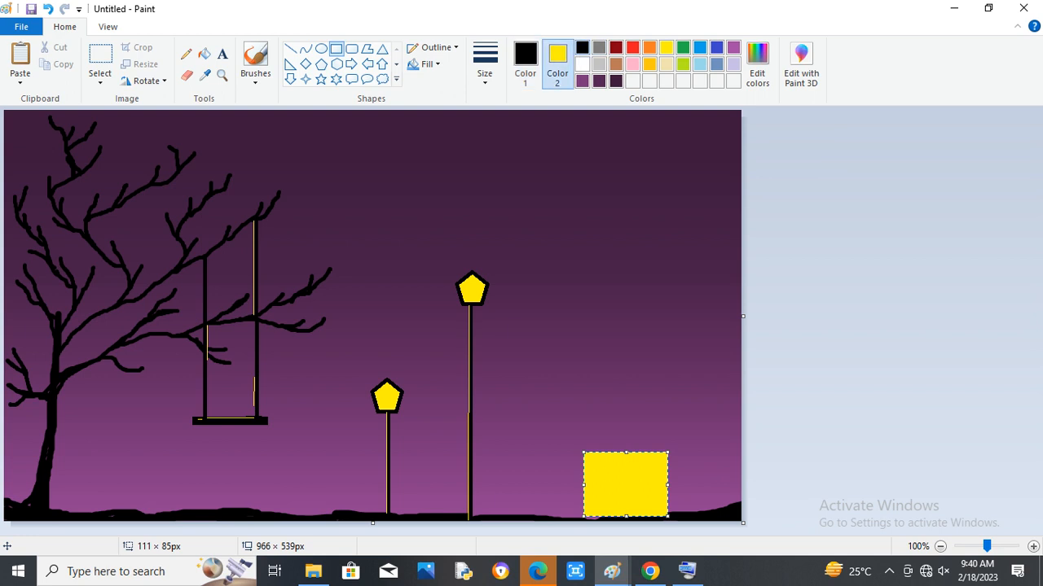
{"action": "left_click", "coordinate": [582, 47]}
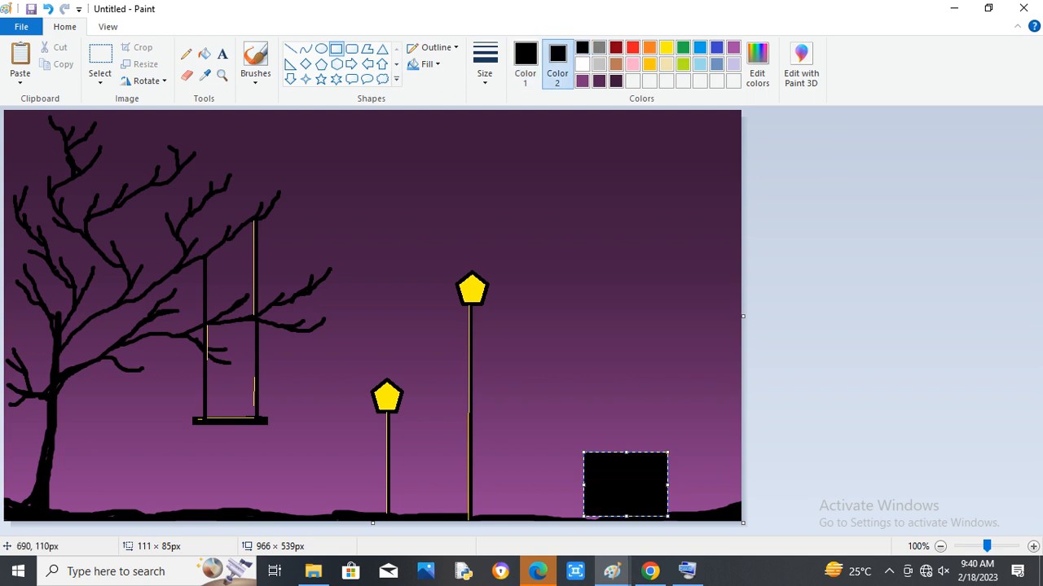
{"action": "left_click_drag", "start_coordinate": [630, 486], "coordinate": [633, 488]}
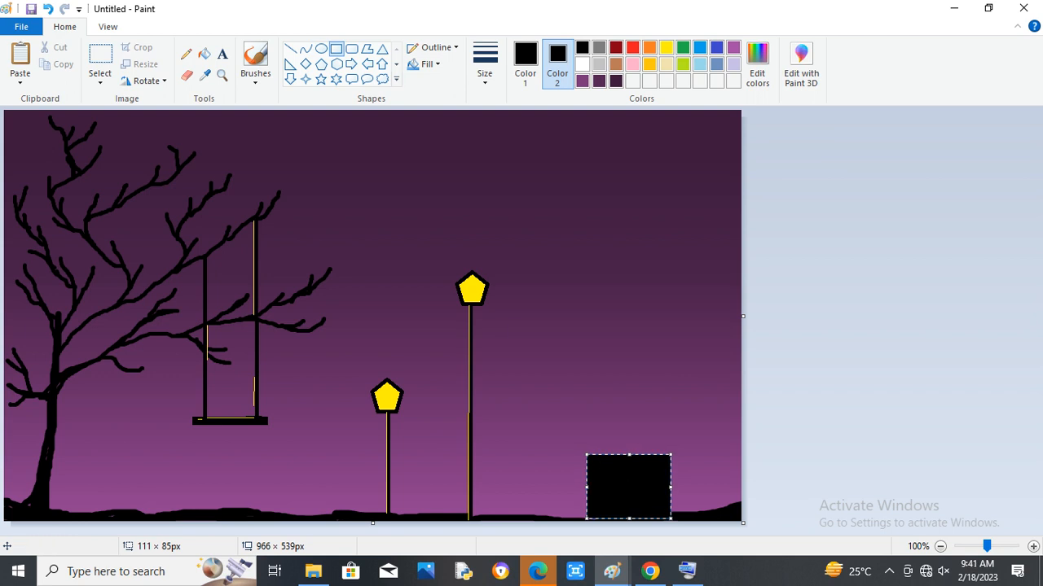
- Draw a solid black triangle about 124 × 72 px over the top of the house body as its roof
{"action": "left_click", "coordinate": [382, 48]}
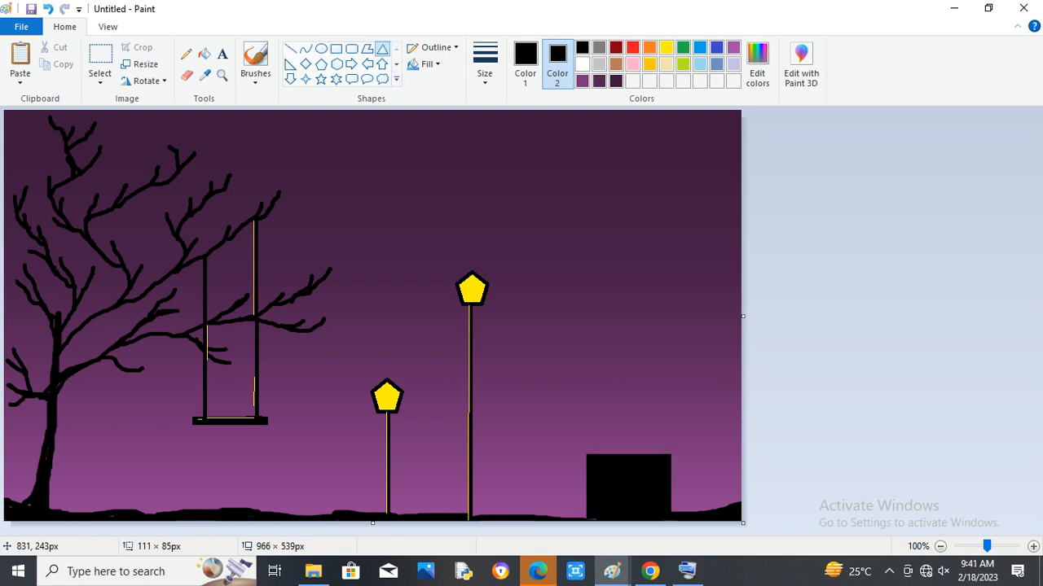
{"action": "left_click_drag", "start_coordinate": [585, 407], "coordinate": [622, 440]}
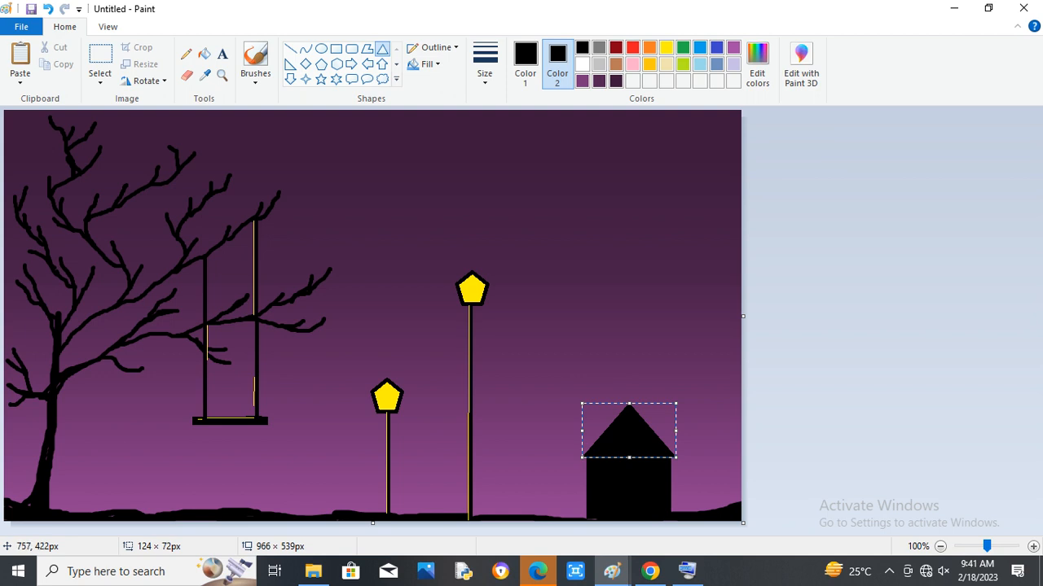
{"action": "left_click_drag", "start_coordinate": [628, 457], "coordinate": [619, 453]}
{"action": "left_click", "coordinate": [739, 455]}
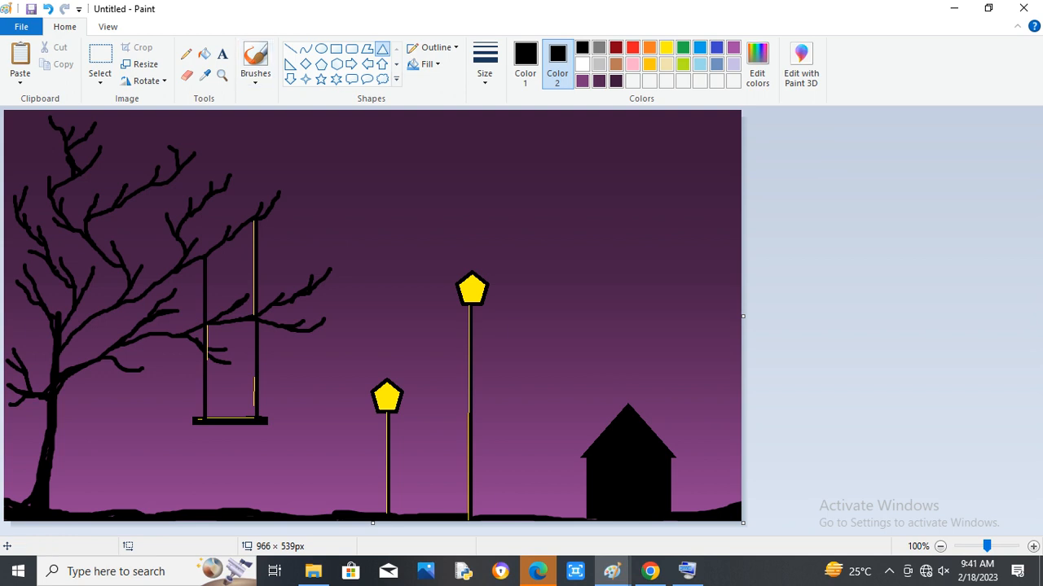
- Draw a yellow-filled pentagon window in the upper part of the house body and enlarge it slightly toward the lower right
{"action": "left_click", "coordinate": [321, 64]}
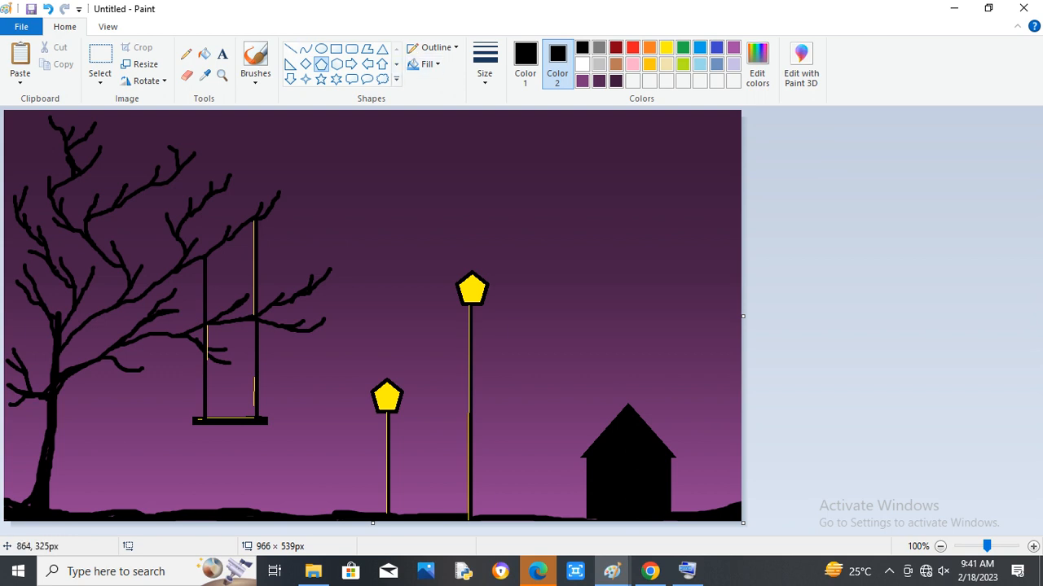
{"action": "left_click_drag", "start_coordinate": [611, 460], "coordinate": [634, 480]}
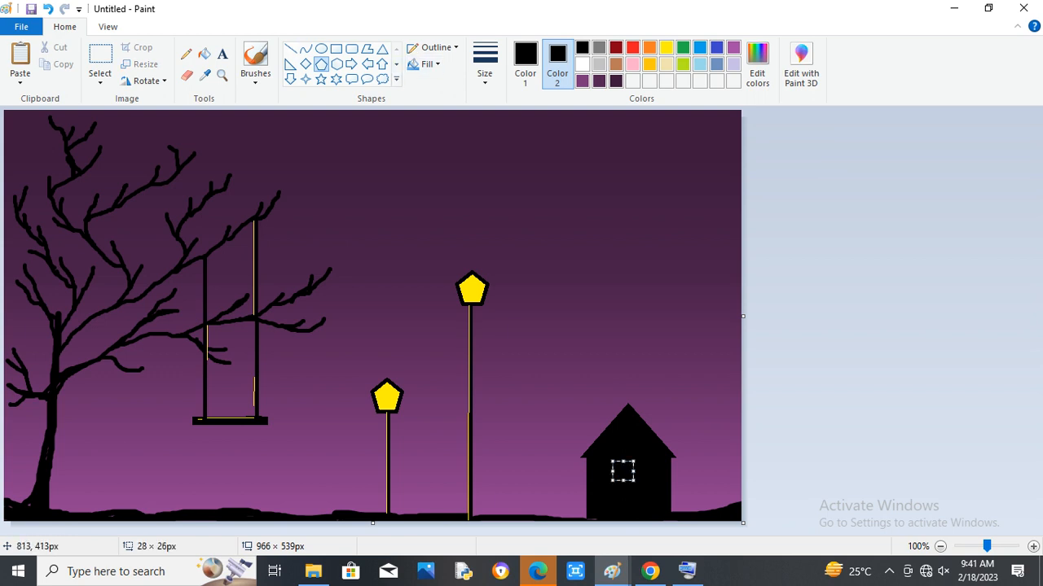
{"action": "right_click", "coordinate": [666, 48]}
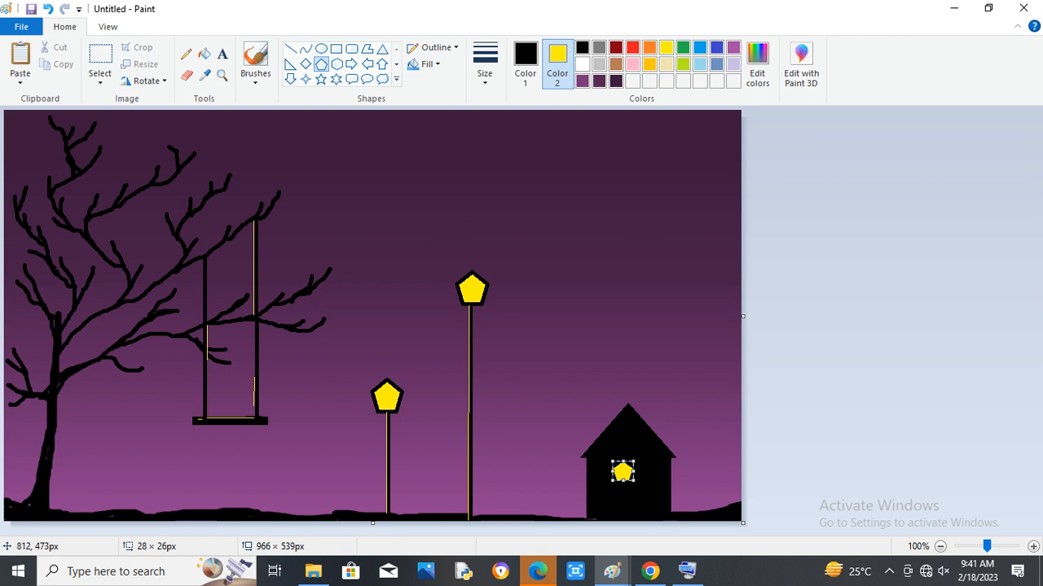
{"action": "left_click_drag", "start_coordinate": [631, 480], "coordinate": [641, 483]}
{"action": "left_click_drag", "start_coordinate": [627, 479], "coordinate": [628, 488]}
{"action": "left_click", "coordinate": [620, 381]}
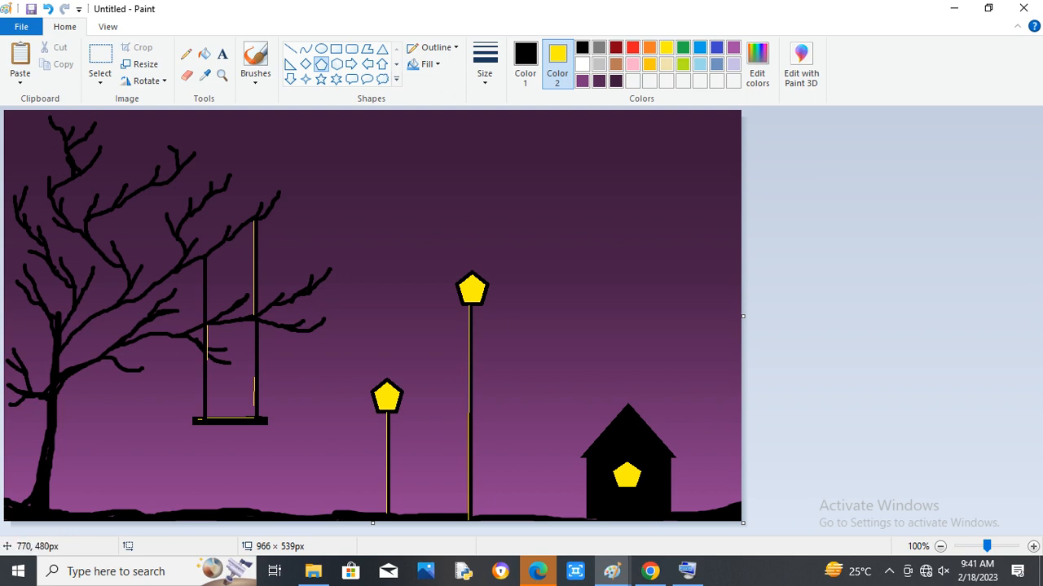
- Set Color 1 to yellow and draw a narrow pentagon about 4 × 79 px down the left edge of the house wall
{"action": "left_click", "coordinate": [525, 63]}
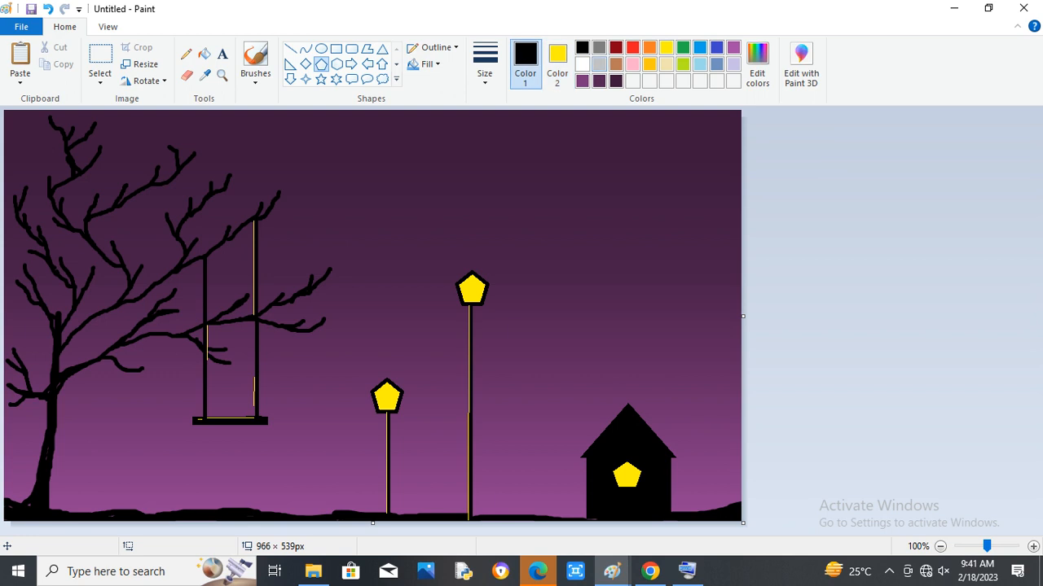
{"action": "left_click", "coordinate": [665, 46]}
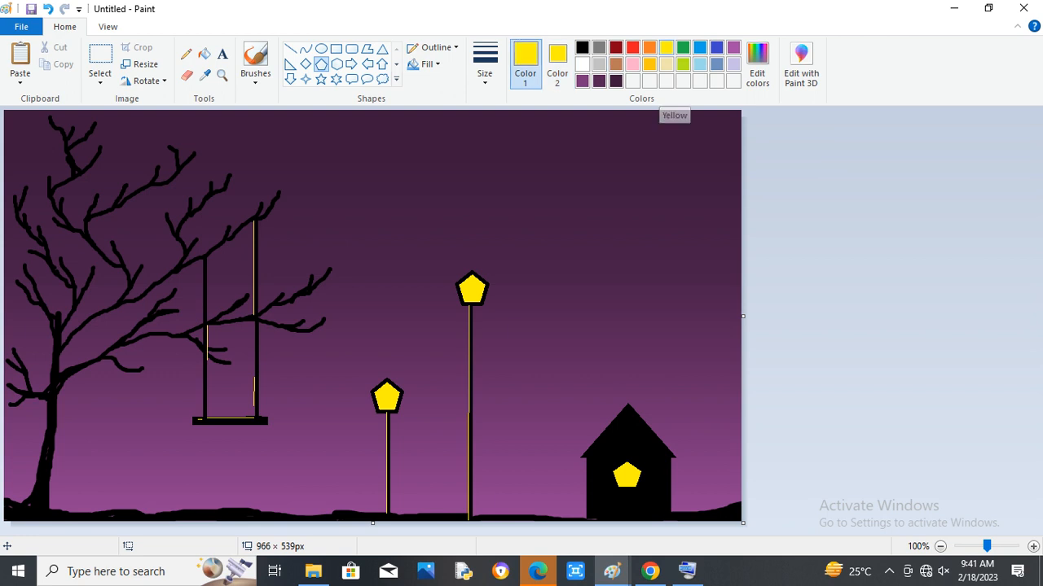
{"action": "left_click_drag", "start_coordinate": [588, 461], "coordinate": [589, 523]}
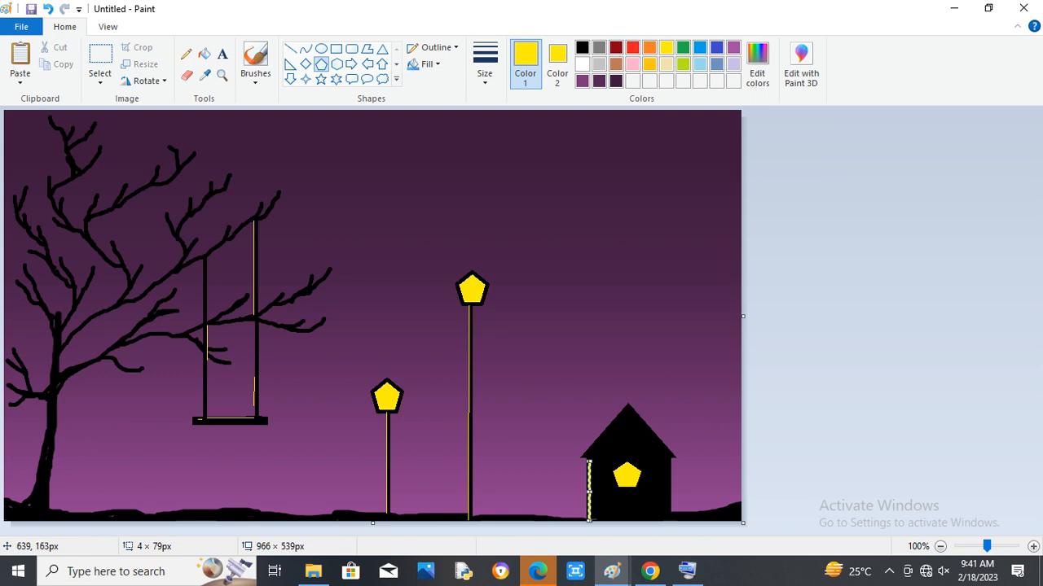
- Undo the narrow yellow pentagon and draw a thin, straight yellow line down the left edge of the house wall
{"action": "left_click", "coordinate": [484, 70]}
{"action": "left_click", "coordinate": [519, 107]}
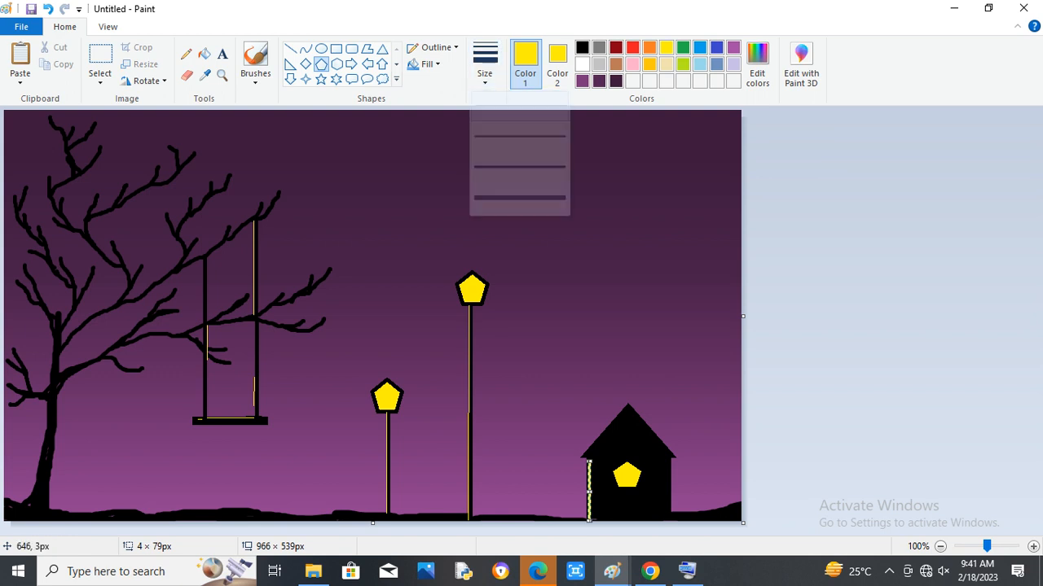
{"action": "left_click", "coordinate": [289, 48]}
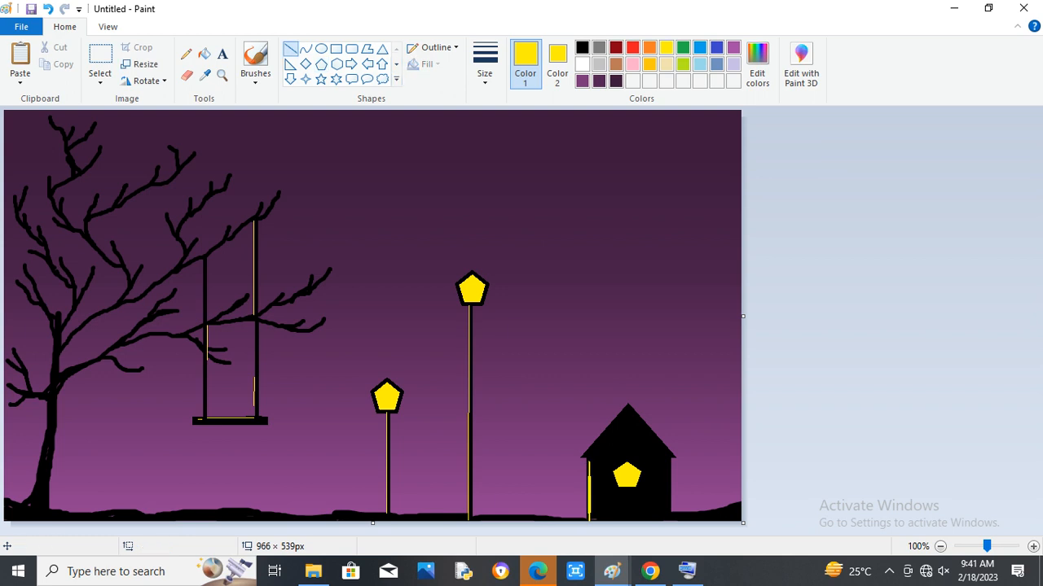
{"action": "left_click", "coordinate": [47, 9]}
{"action": "left_click_drag", "start_coordinate": [588, 458], "coordinate": [588, 518]}
- Draw a short, thin yellow vertical line beside the wall's edge highlight and a horizontal yellow line directly under the pentagon window
{"action": "left_click", "coordinate": [594, 482]}
{"action": "mouse_move", "coordinate": [591, 474]}
{"action": "left_mouse_down"}
{"action": "mouse_move", "coordinate": [591, 497]}
{"action": "mouse_move", "coordinate": [645, 488]}
{"action": "left_mouse_up"}
{"action": "left_click", "coordinate": [670, 461]}
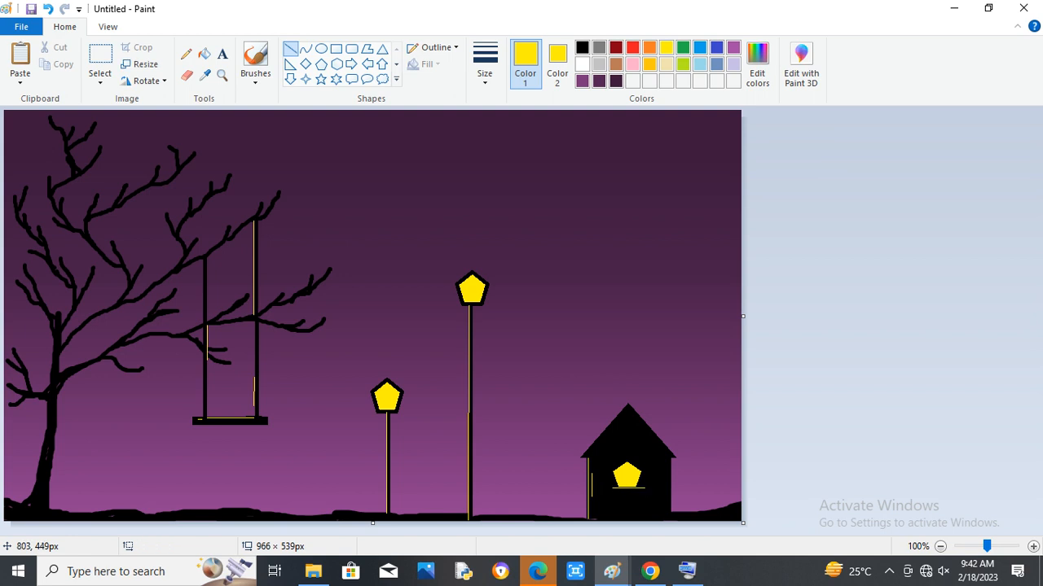
{"action": "left_click_drag", "start_coordinate": [618, 457], "coordinate": [633, 456]}
{"action": "left_click", "coordinate": [644, 440]}
{"action": "left_click", "coordinate": [47, 9]}
- Add another short, thin yellow vertical line on the lower left part of the house wall
{"action": "left_click_drag", "start_coordinate": [598, 486], "coordinate": [597, 509]}
{"action": "left_click_drag", "start_coordinate": [599, 507], "coordinate": [598, 509]}
{"action": "left_click", "coordinate": [628, 403]}
- Draw a thin yellow line along the roof's left slope and shorter parallel yellow lines inside the roof
{"action": "left_click_drag", "start_coordinate": [586, 455], "coordinate": [625, 410]}
{"action": "left_click", "coordinate": [661, 451]}
{"action": "left_click_drag", "start_coordinate": [621, 426], "coordinate": [601, 448]}
{"action": "left_click", "coordinate": [626, 439]}
{"action": "left_click_drag", "start_coordinate": [624, 439], "coordinate": [615, 450]}
{"action": "left_click_drag", "start_coordinate": [329, 160], "coordinate": [409, 203]}
{"action": "left_click_drag", "start_coordinate": [521, 248], "coordinate": [142, 51]}
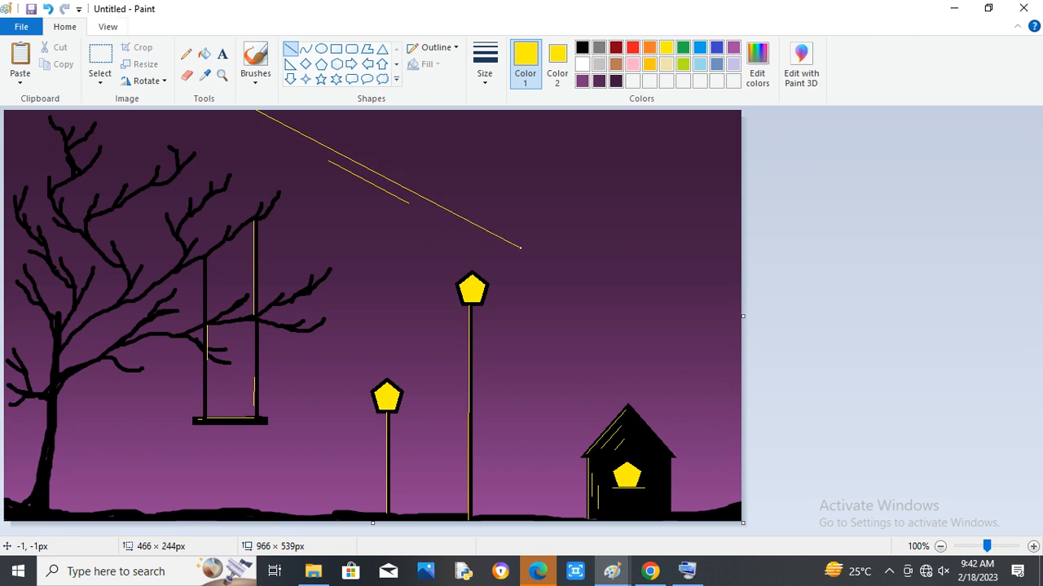
{"action": "left_click", "coordinate": [48, 9]}
{"action": "left_click", "coordinate": [48, 9]}
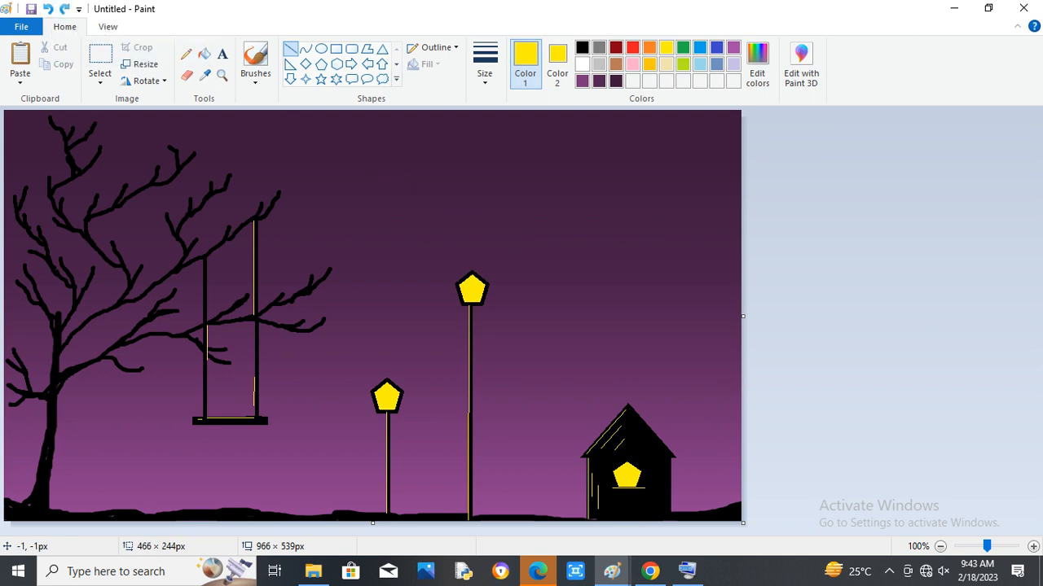
- Set Color 1 to black and draw short, thin diagonal lines across the yellow pentagon window, the longest about 15 × 14 px
{"action": "left_click", "coordinate": [582, 47]}
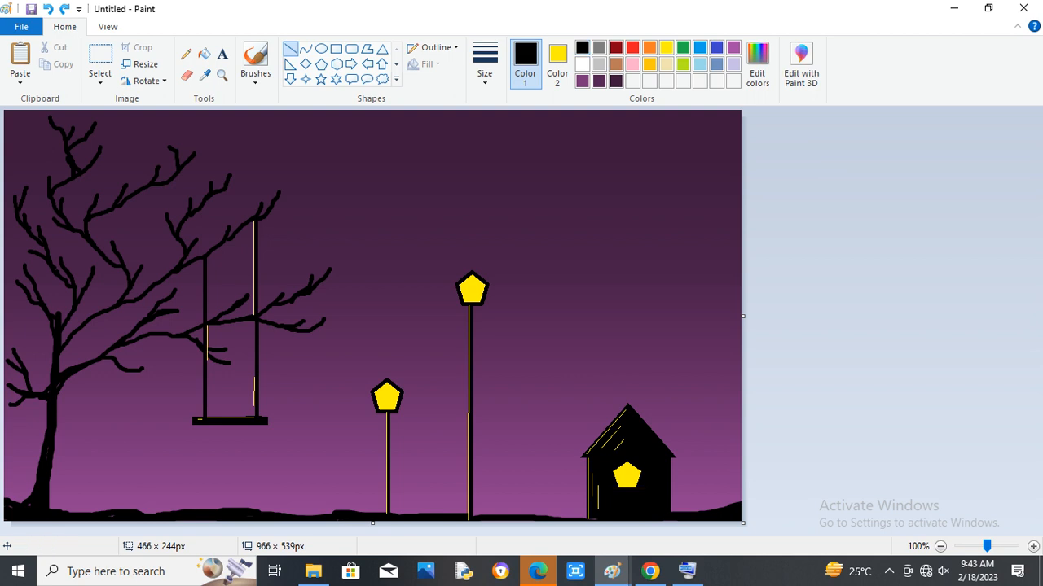
{"action": "mouse_move", "coordinate": [631, 484]}
{"action": "left_mouse_down"}
{"action": "mouse_move", "coordinate": [624, 470]}
{"action": "mouse_move", "coordinate": [633, 480]}
{"action": "left_mouse_up"}
{"action": "left_click", "coordinate": [645, 477]}
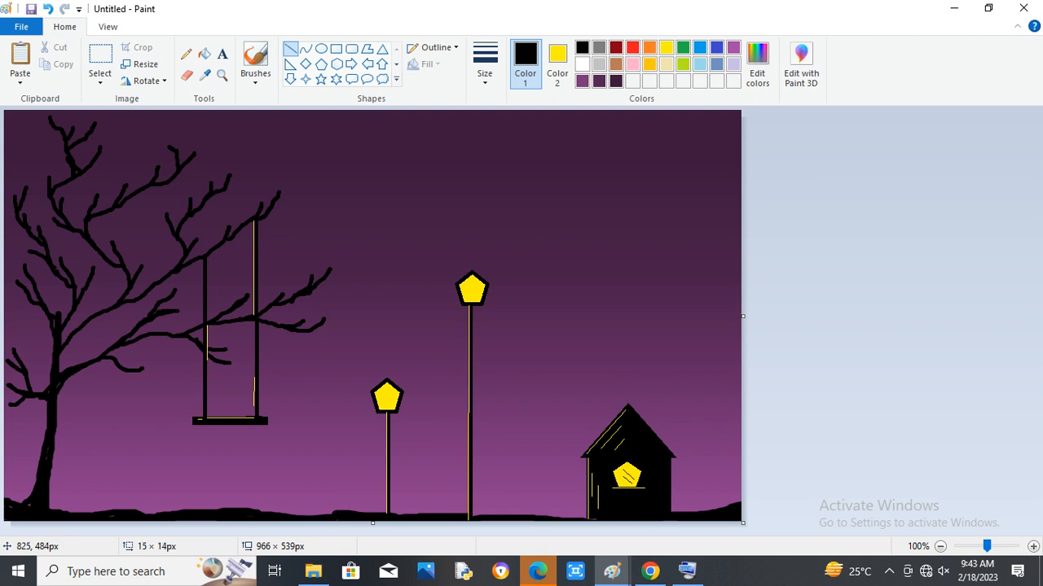
{"action": "left_click", "coordinate": [677, 505]}
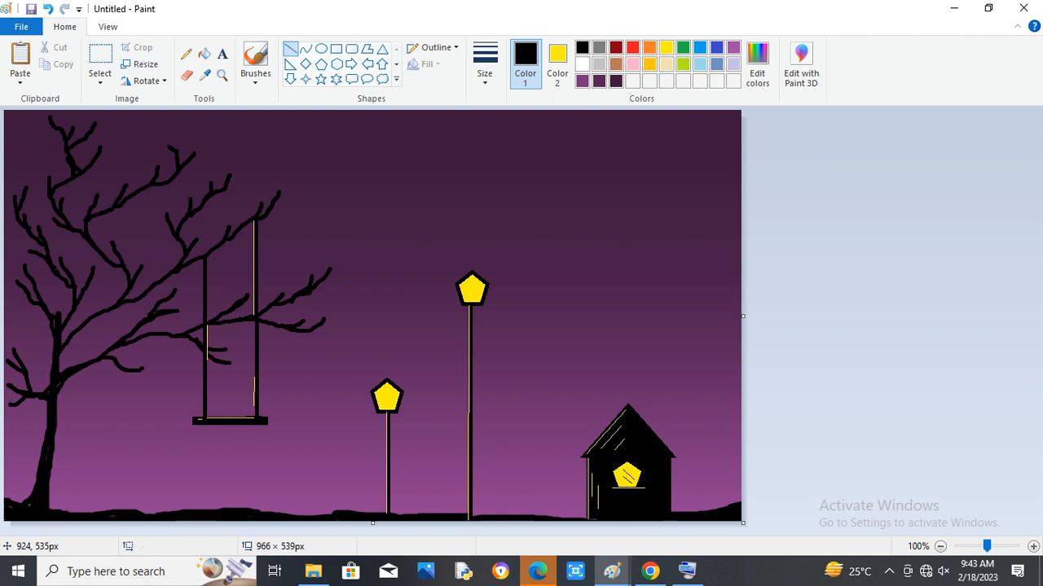